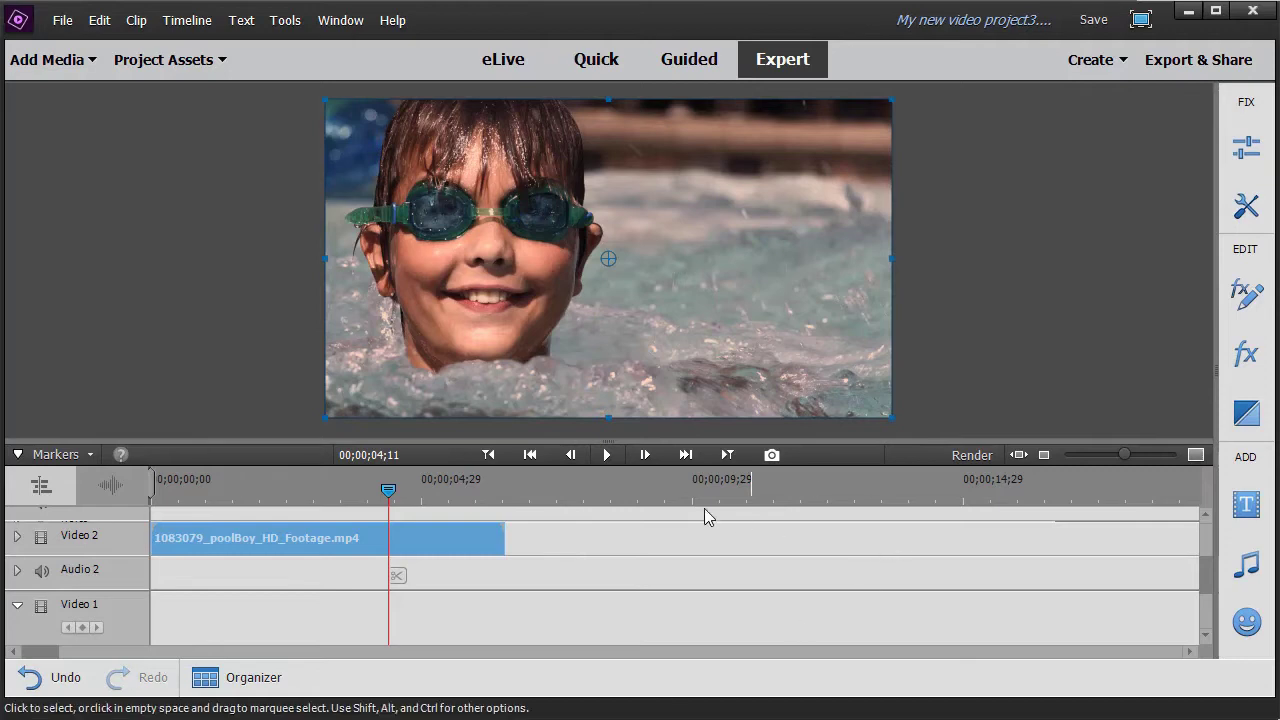
# Step: Add Brick.png and then concreete2.jpg to the Video 1 track from Project Assets
pyautogui.click(606, 455)
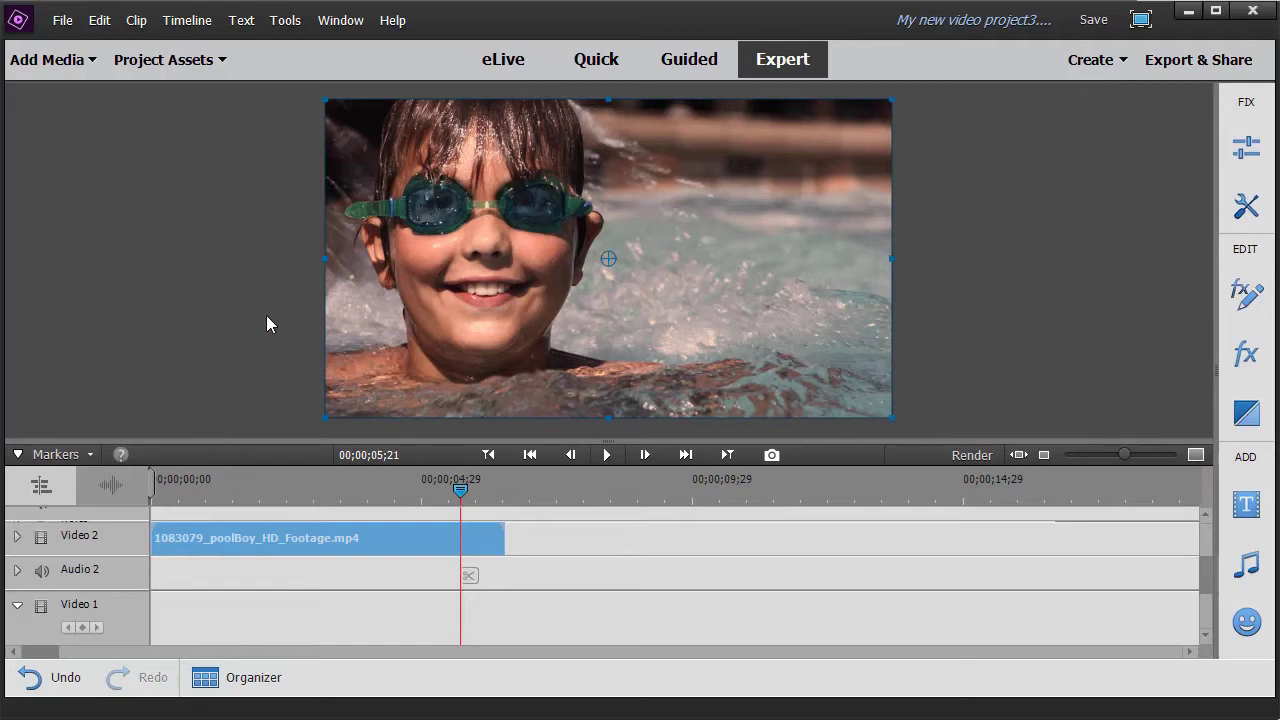
pyautogui.click(205, 66)
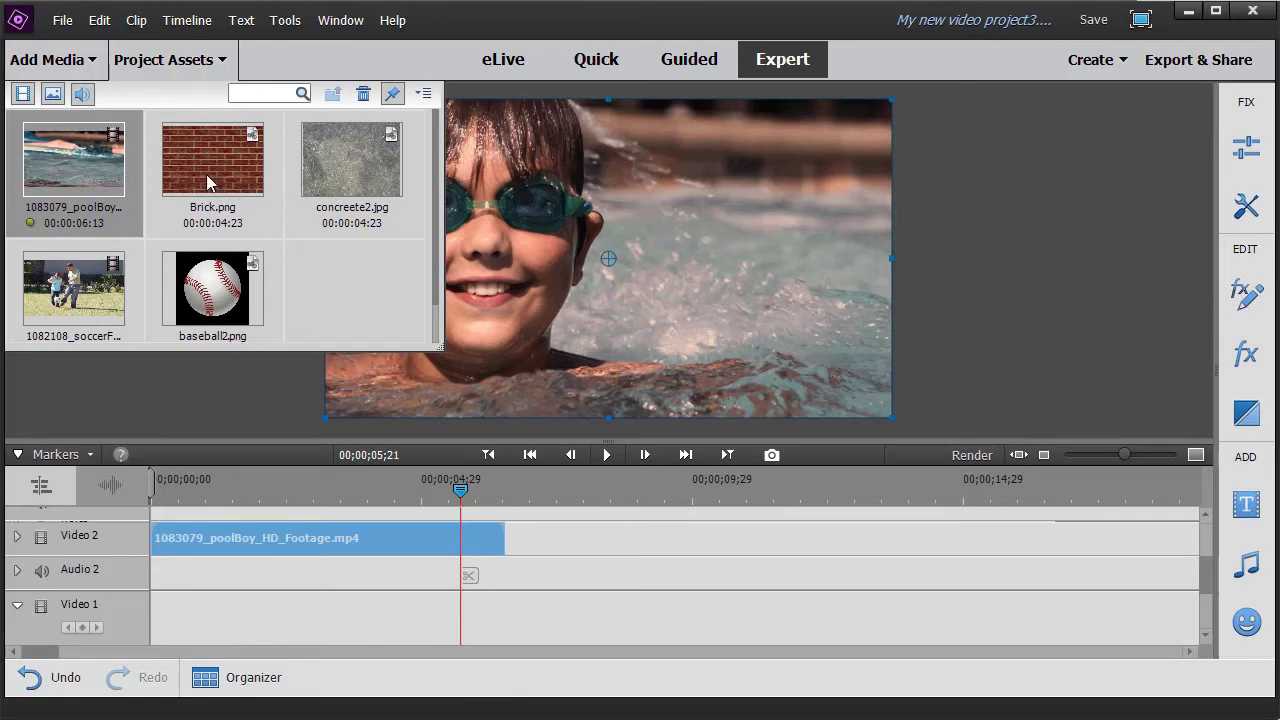
pyautogui.moveTo(211, 161); pyautogui.dragTo(133, 602)
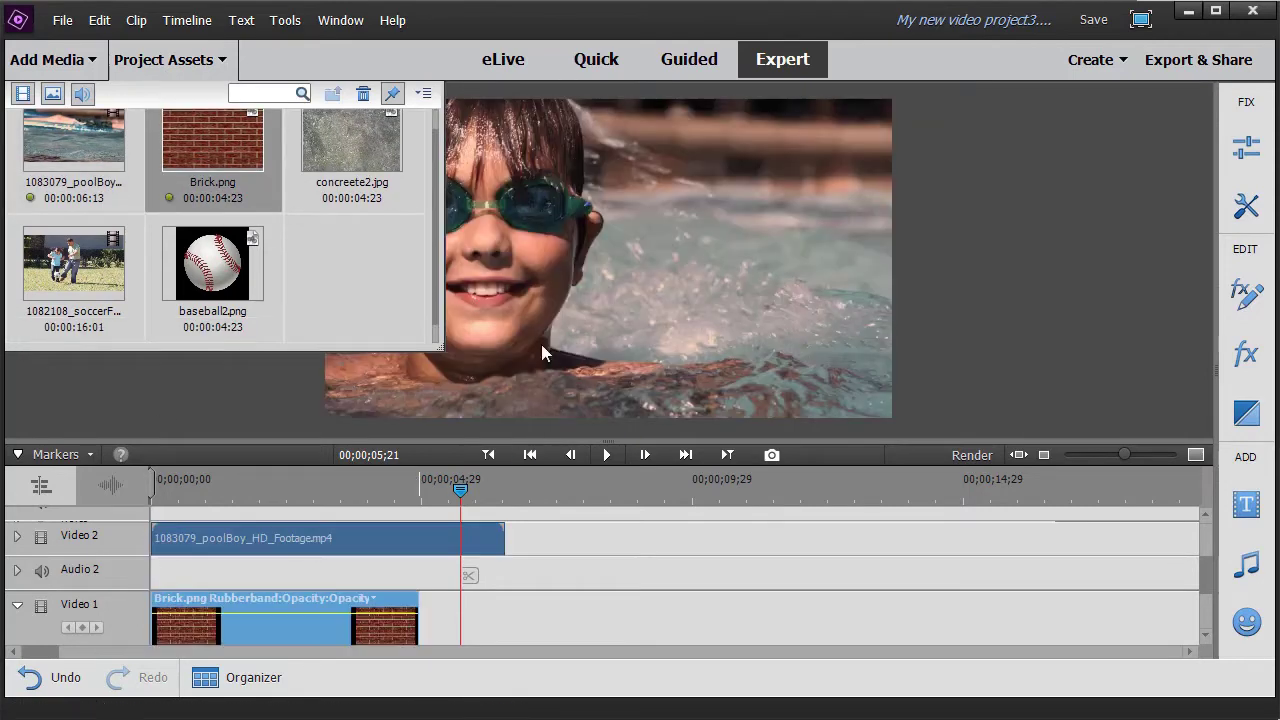
pyautogui.moveTo(362, 140); pyautogui.dragTo(423, 640)
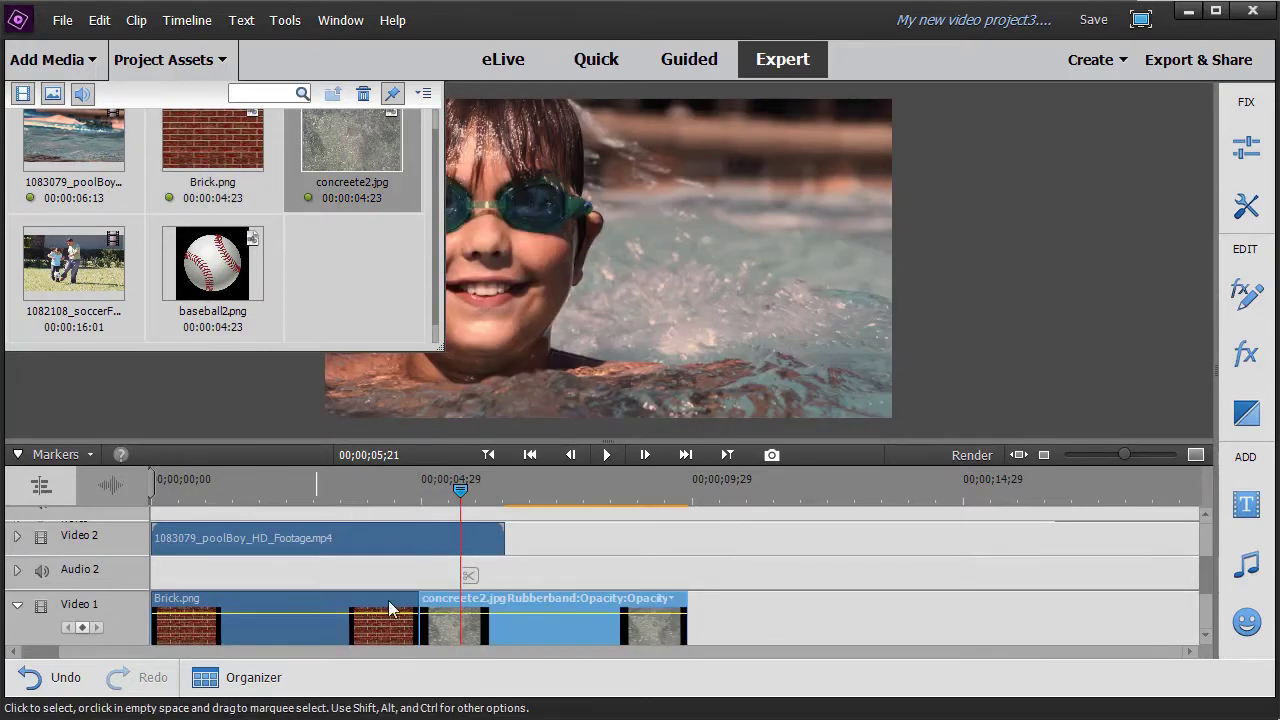
pyautogui.click(617, 482)
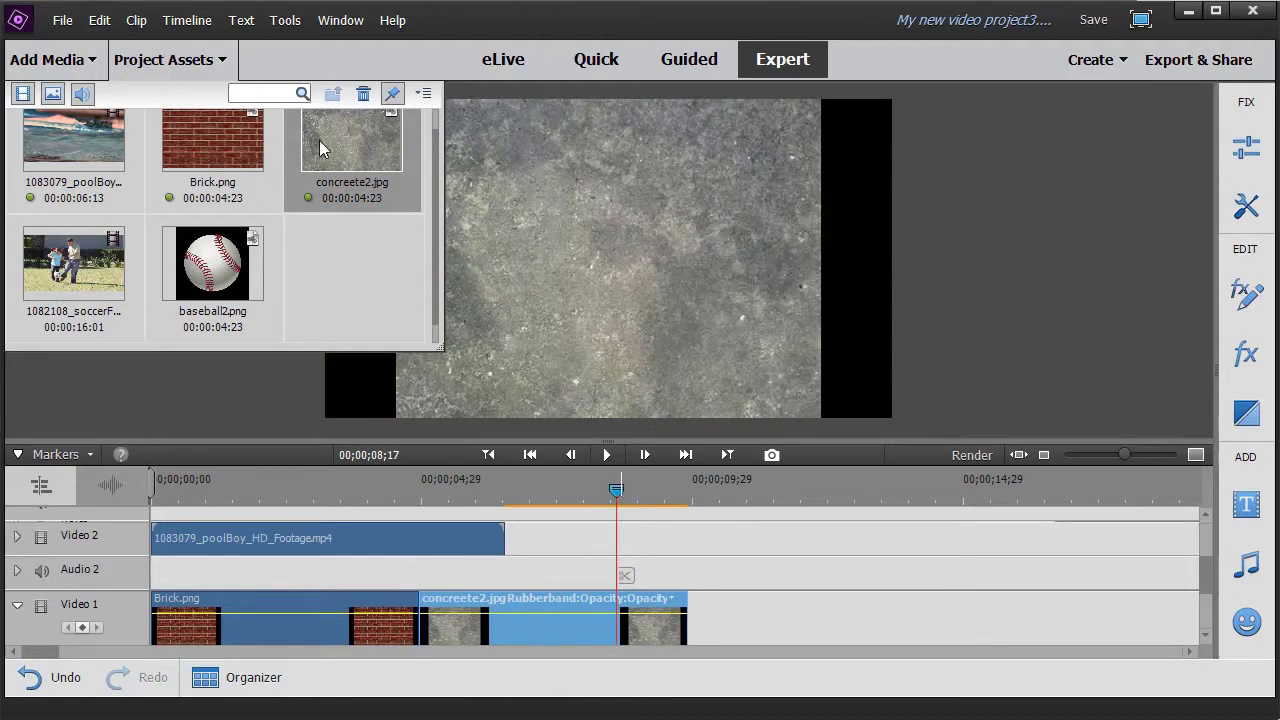
pyautogui.click(208, 62)
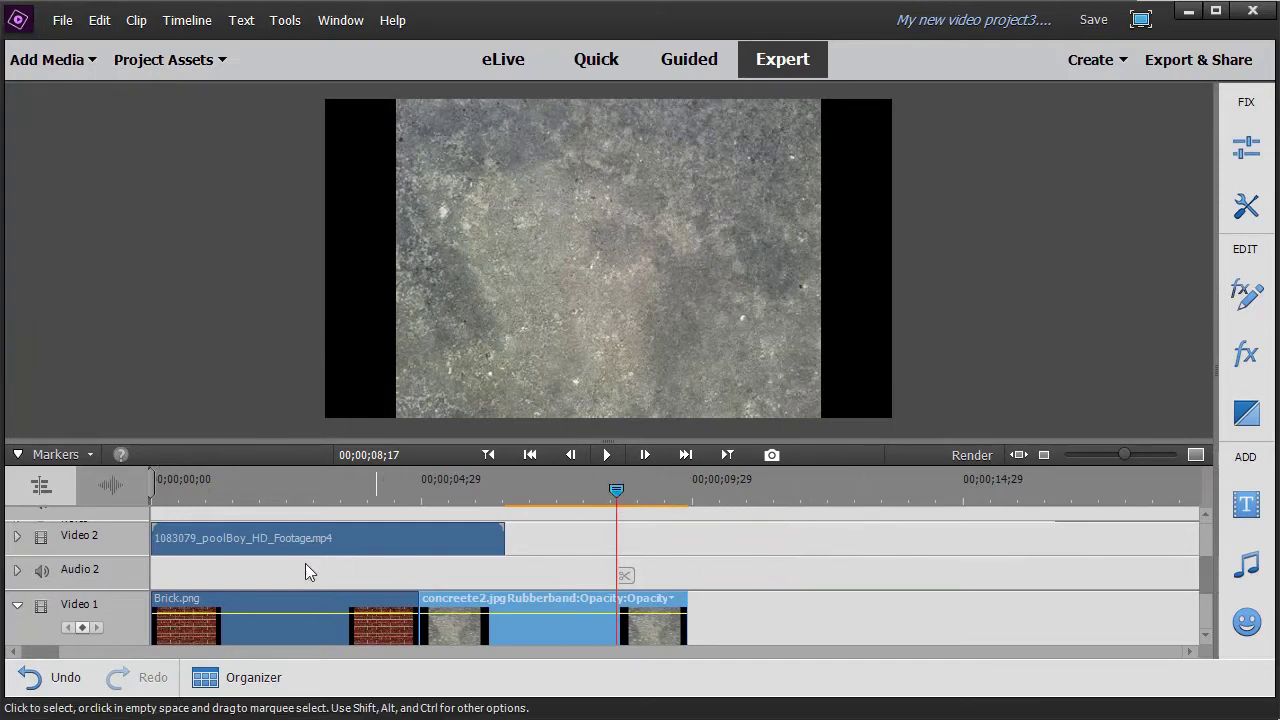
# Step: Move the playhead back to about 00;00;02;20 and select the poolBoy clip on Video 2
pyautogui.moveTo(616, 490); pyautogui.dragTo(273, 491)
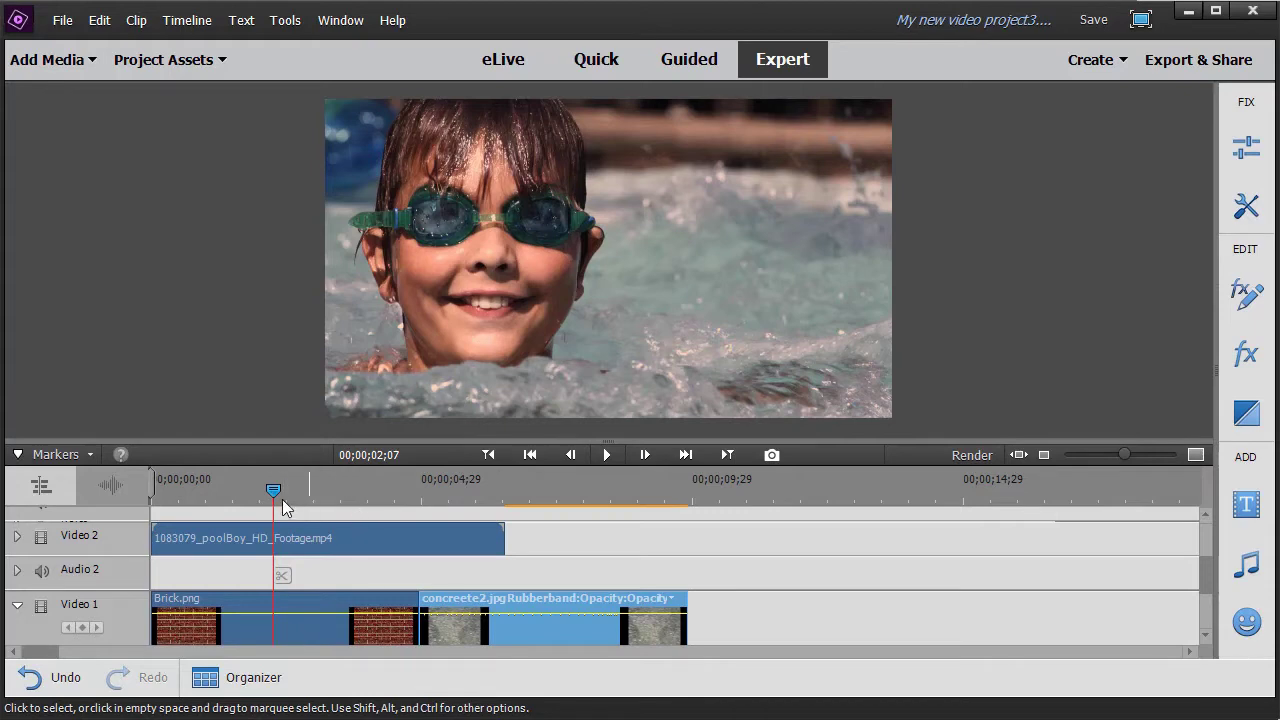
pyautogui.moveTo(274, 490); pyautogui.dragTo(297, 488)
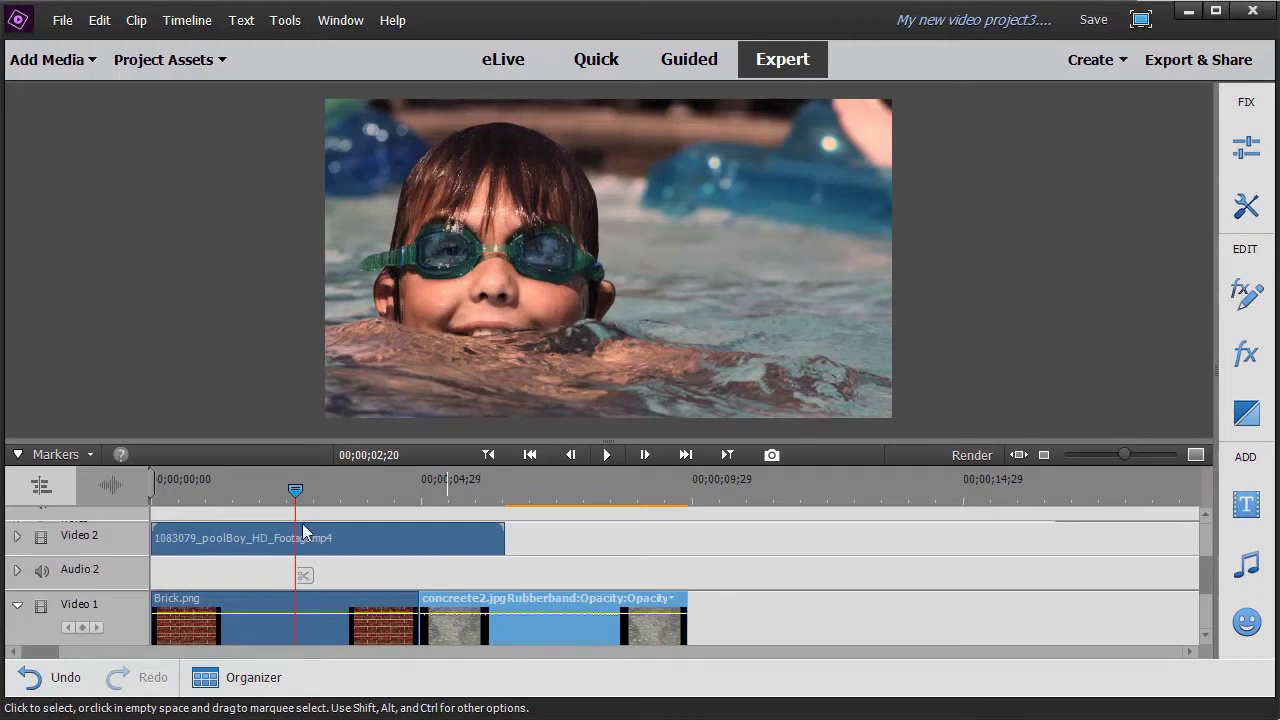
pyautogui.click(409, 535)
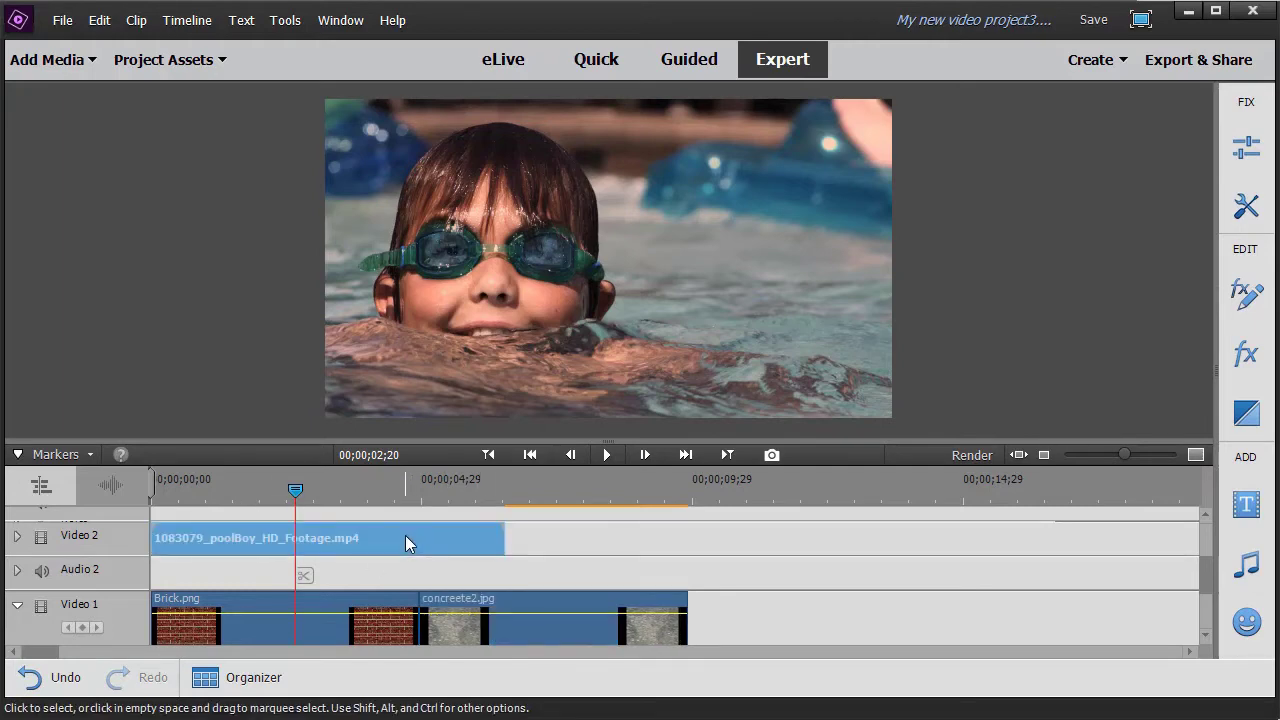
pyautogui.click(1246, 355)
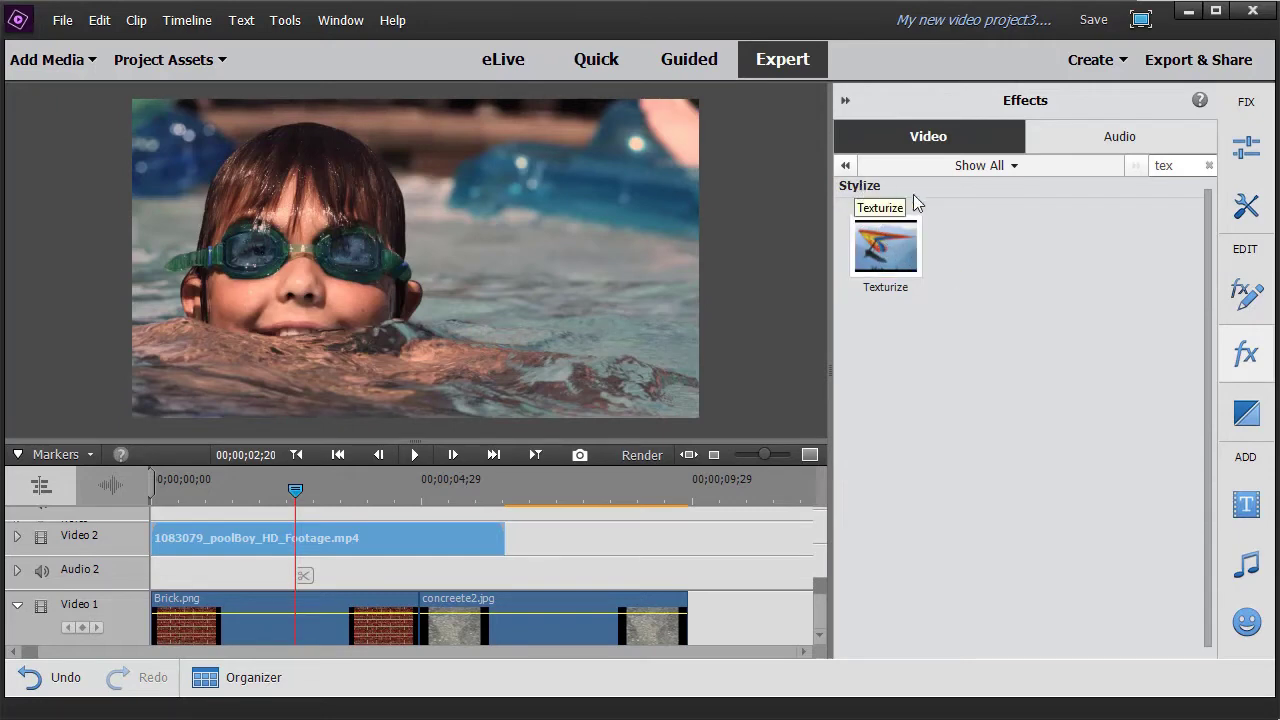
# Step: Apply Texturize to the poolBoy clip with Video 1 as its Texture Layer
pyautogui.moveTo(893, 248); pyautogui.dragTo(386, 540)
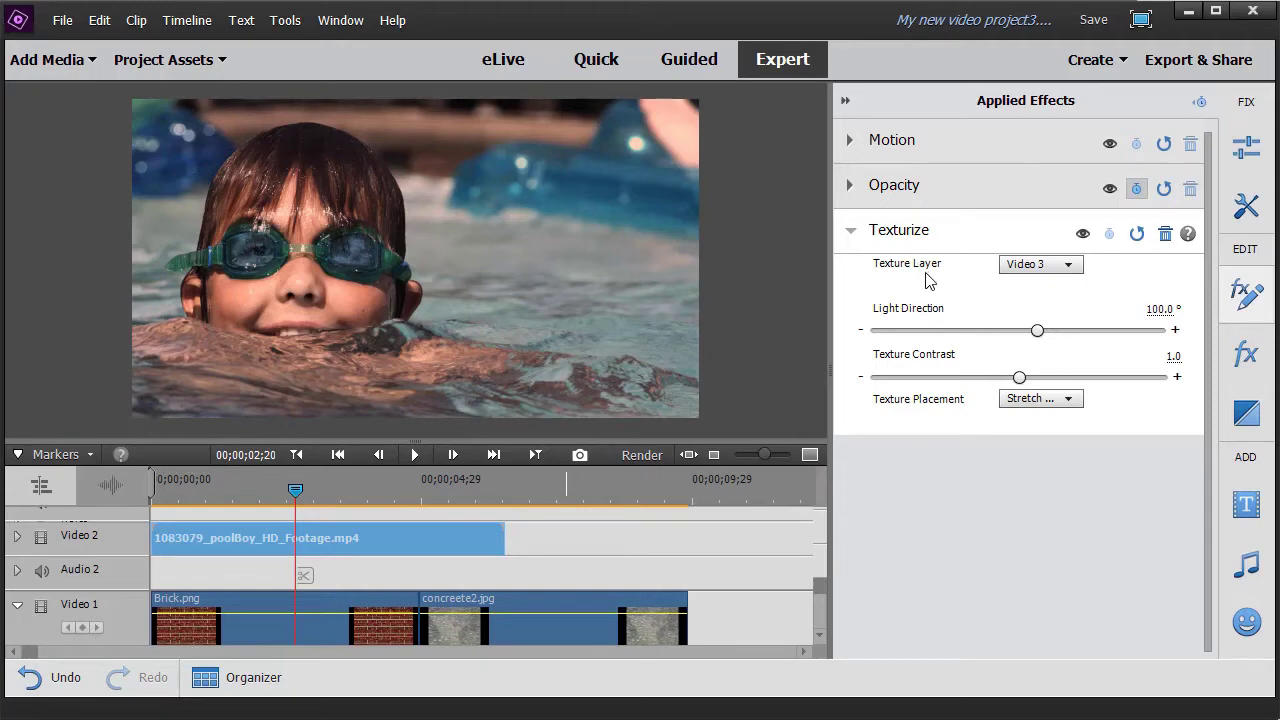
pyautogui.click(1072, 268)
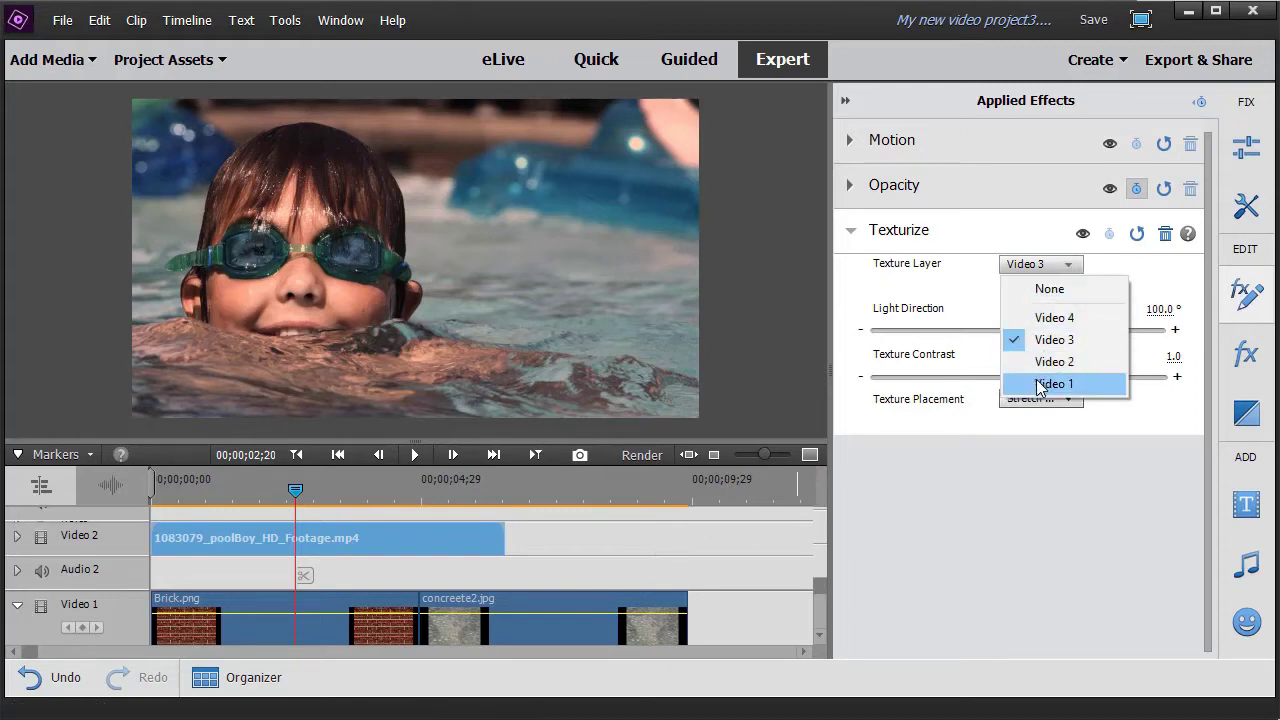
pyautogui.click(1040, 386)
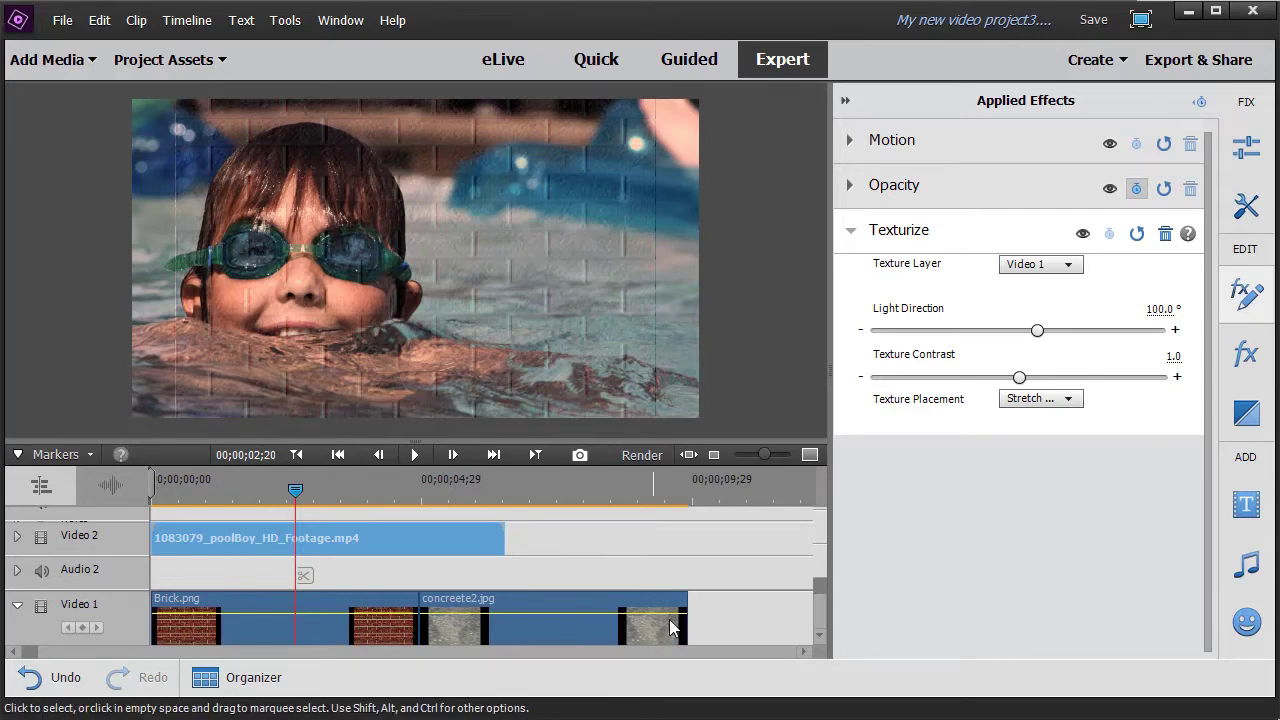
pyautogui.click(560, 493)
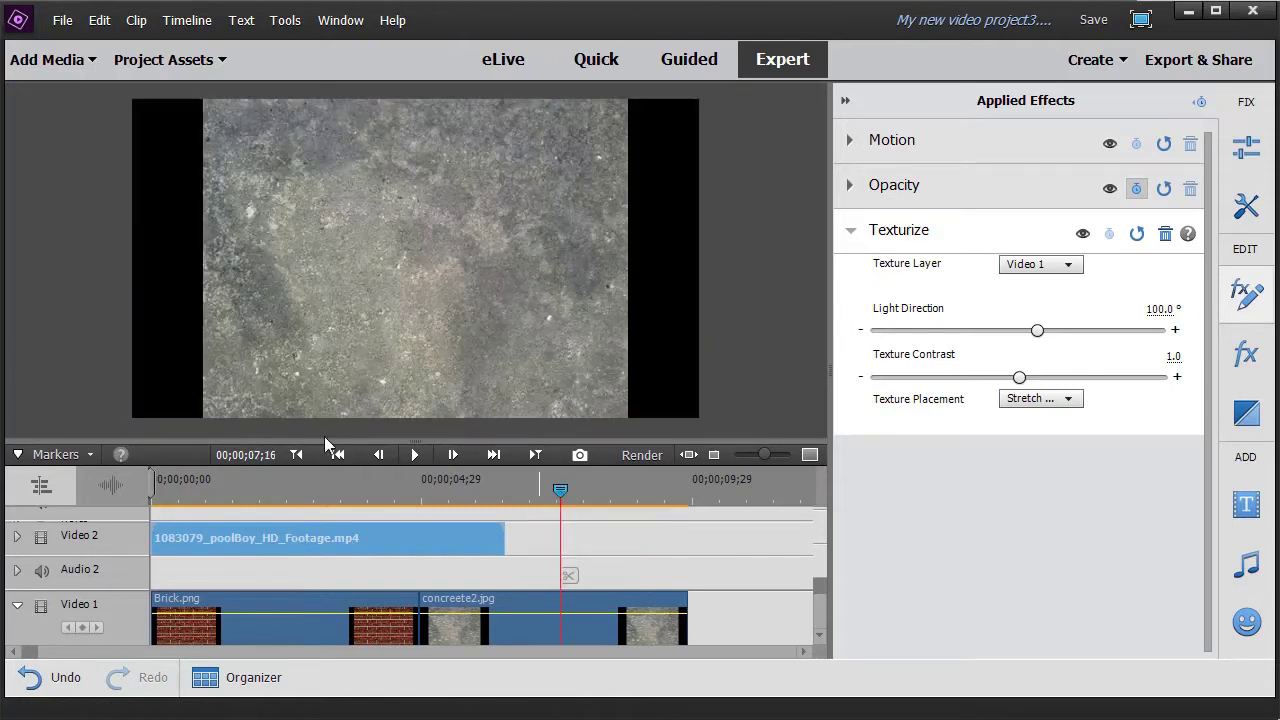
# Step: Hide the Video 1 track and return to 00;00;03;03 in the poolBoy clip
pyautogui.click(41, 607)
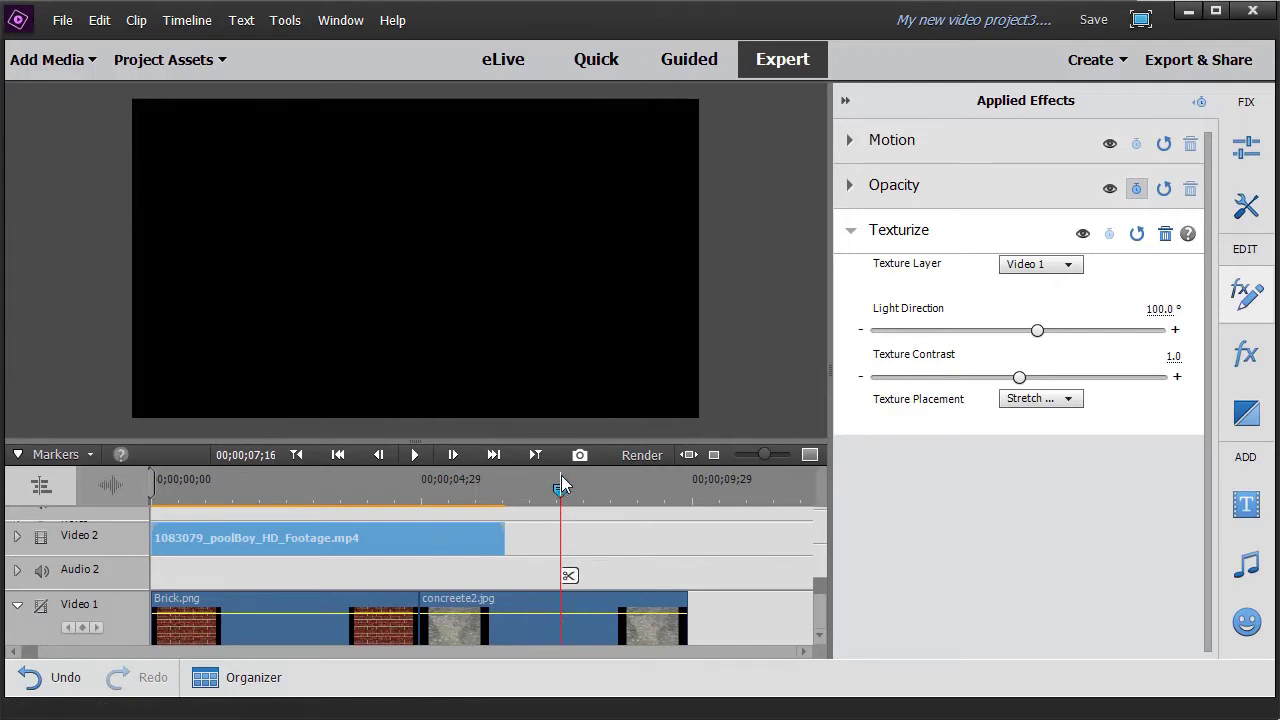
pyautogui.moveTo(560, 490); pyautogui.dragTo(323, 530)
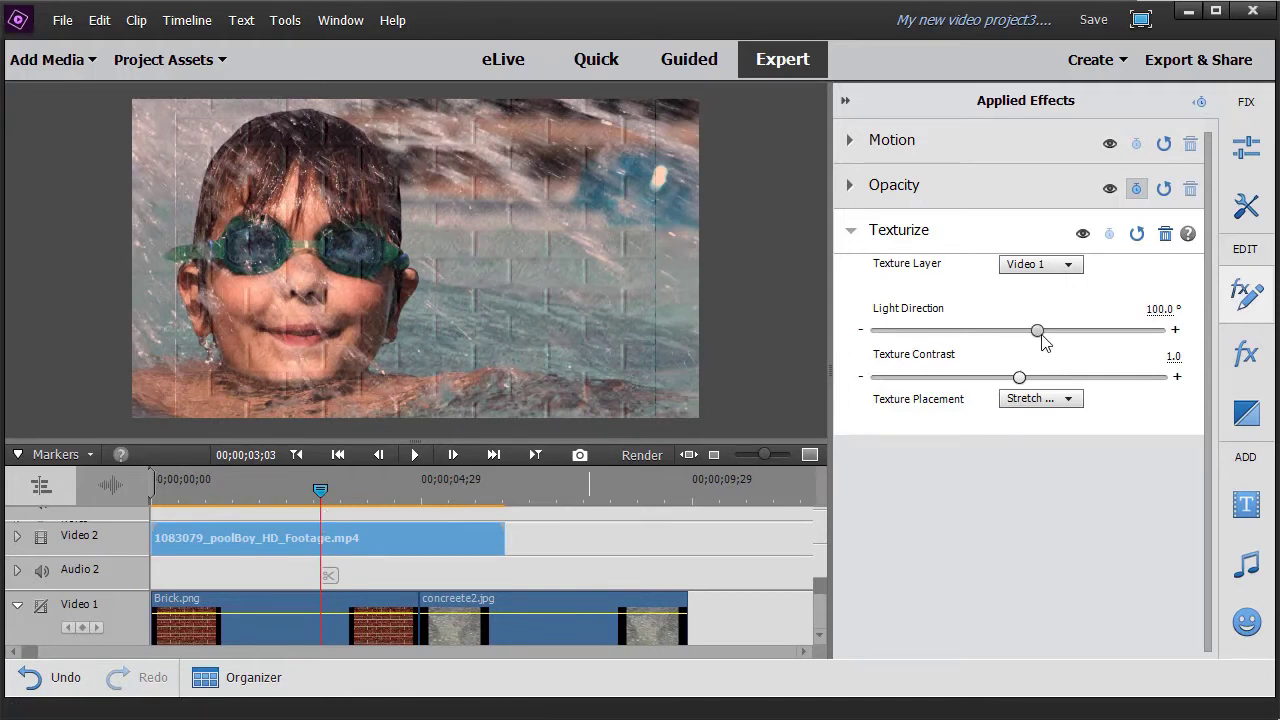
# Step: Reset Texturize to its defaults and set Texture Layer back to Video 1, light direction 135°
pyautogui.moveTo(1040, 334); pyautogui.dragTo(995, 350)
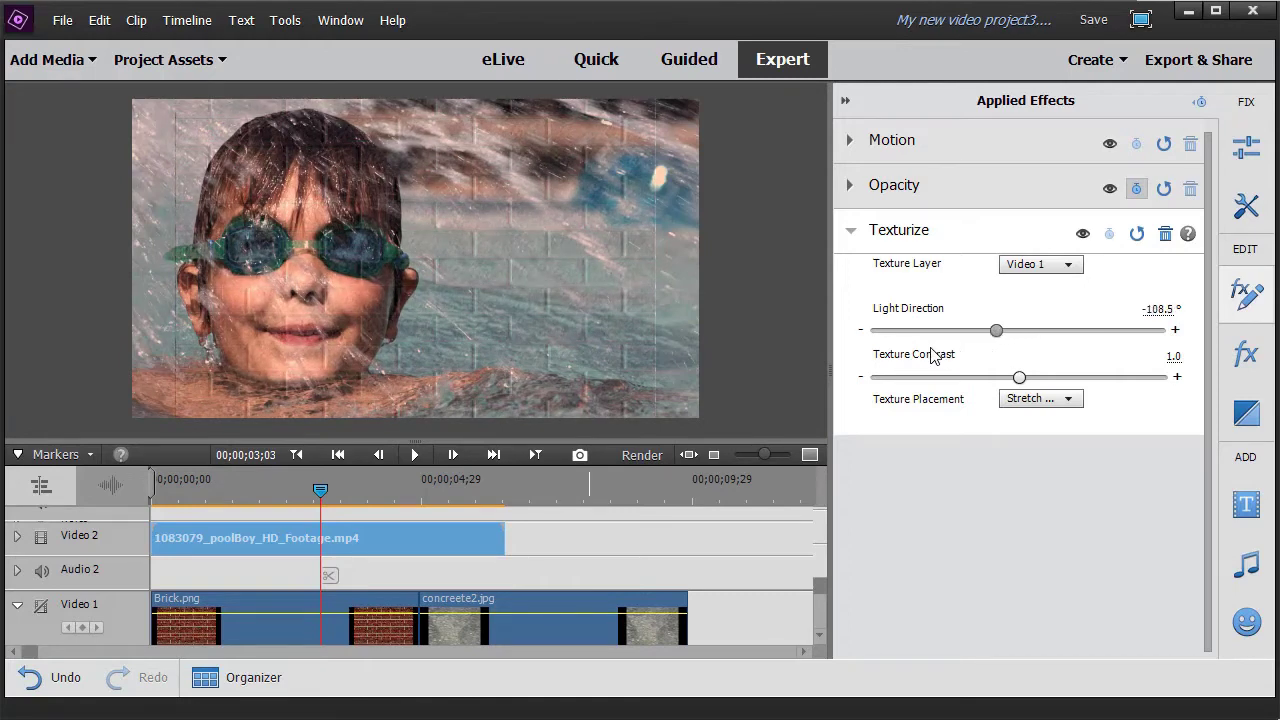
pyautogui.moveTo(930, 331); pyautogui.dragTo(1033, 332)
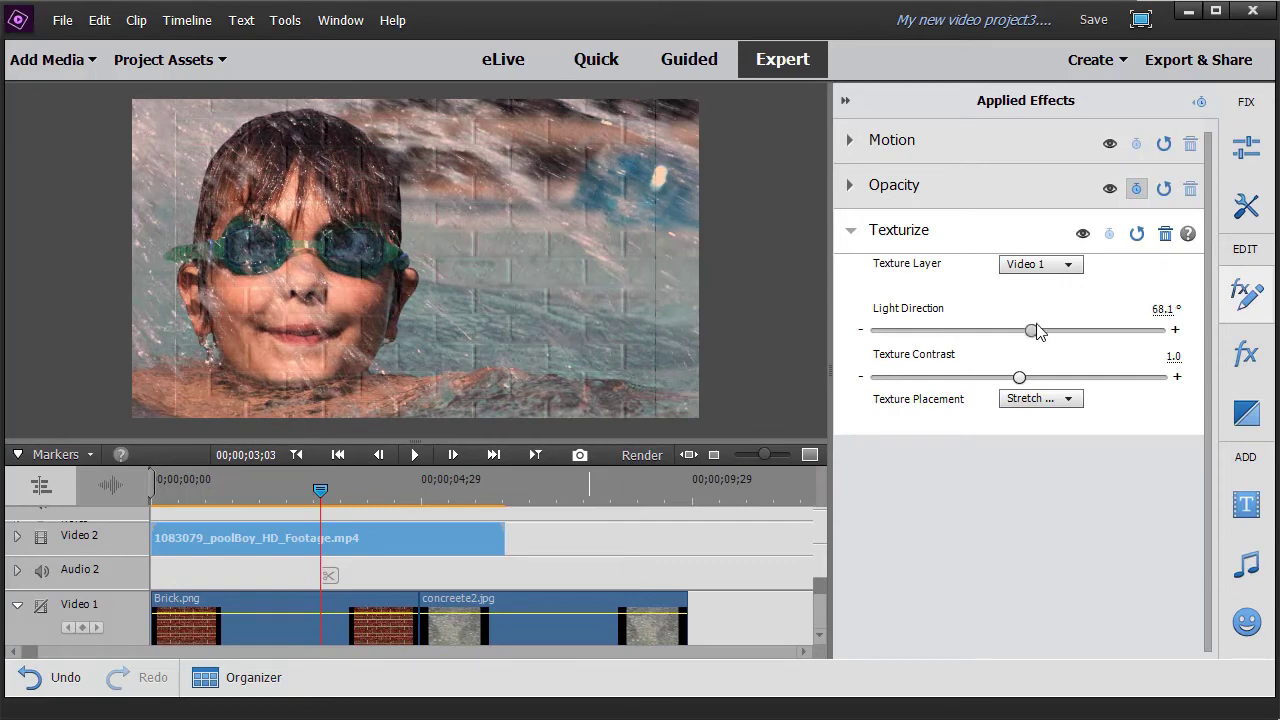
pyautogui.click(1138, 236)
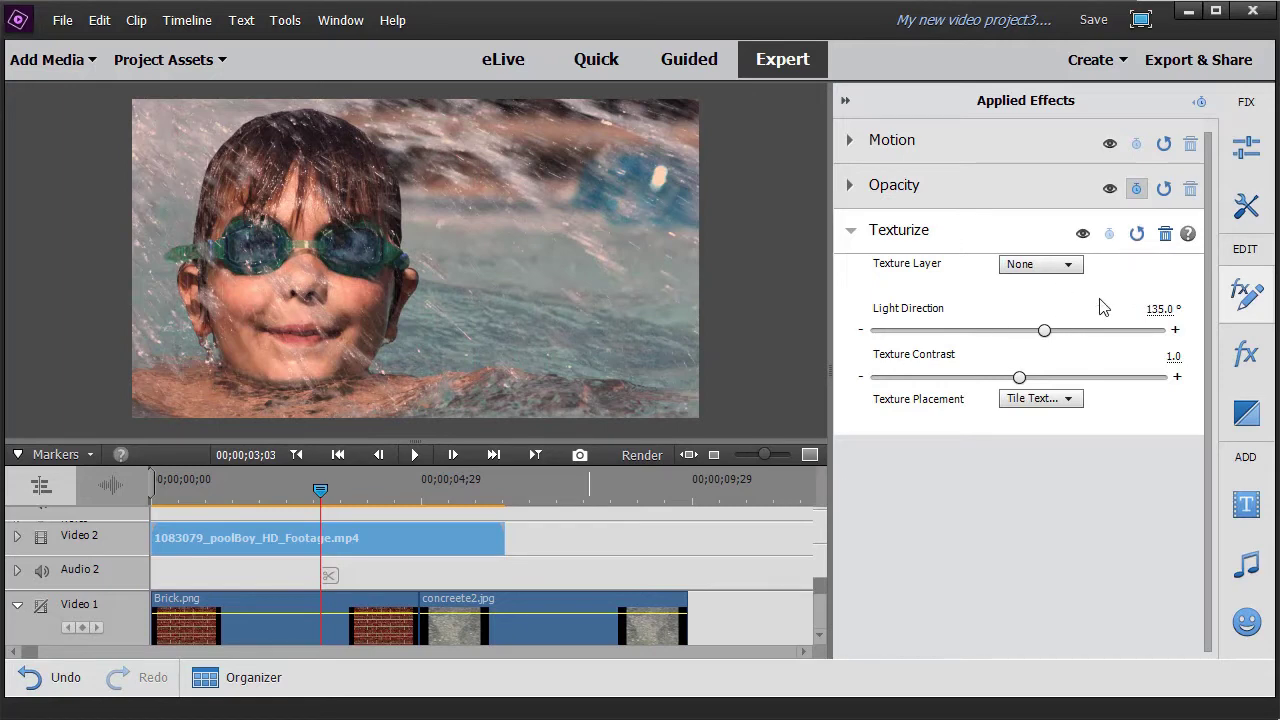
pyautogui.click(1070, 264)
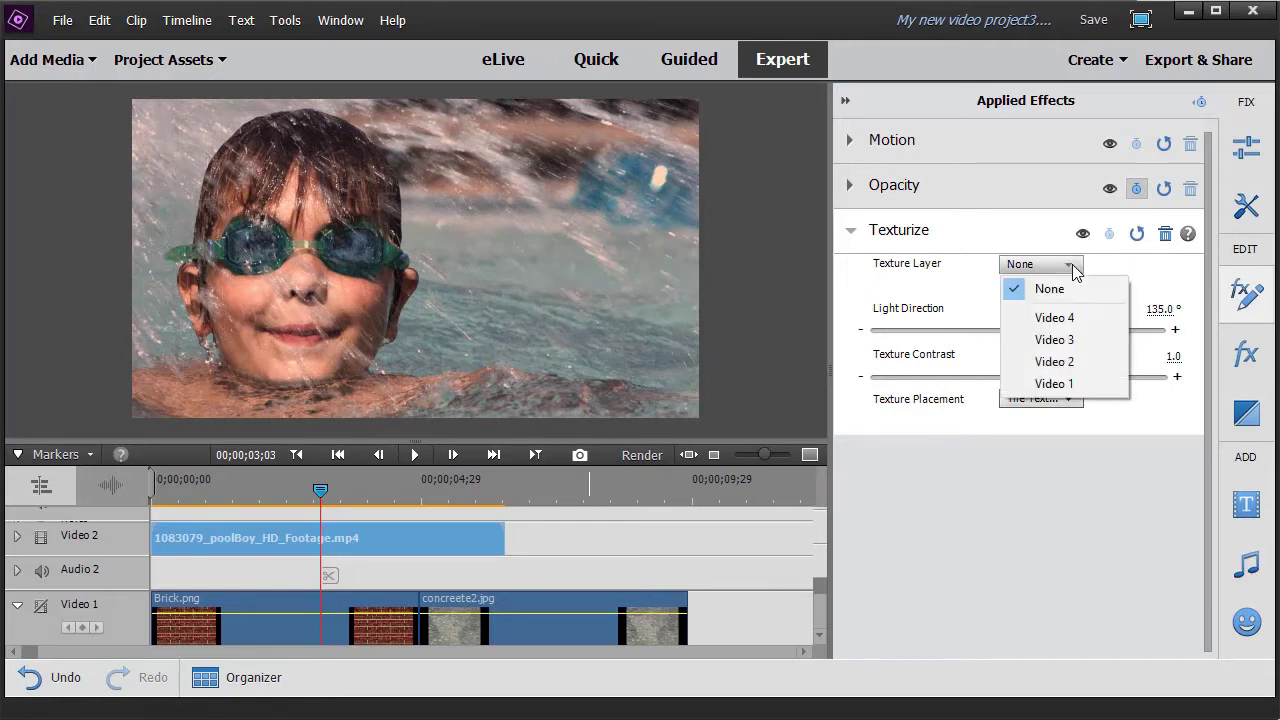
pyautogui.click(1055, 384)
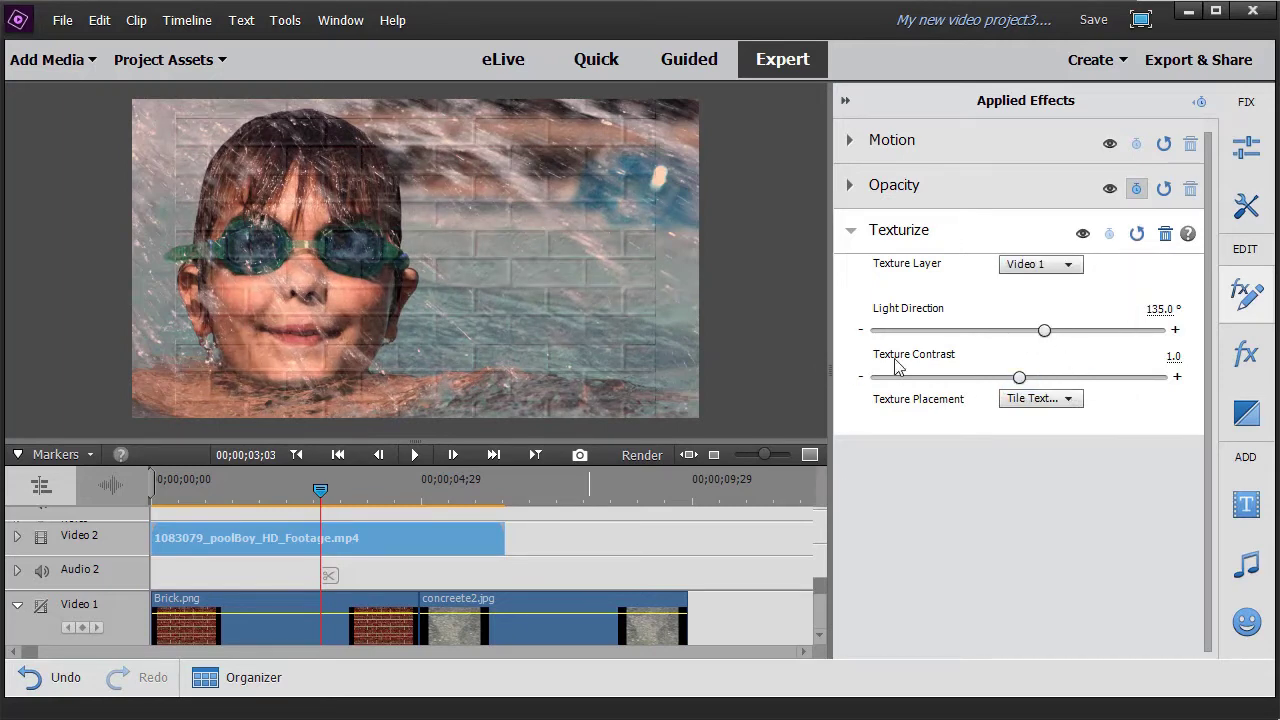
# Step: Adjust Texture Contrast from 0.4 up to 1.7 so the bricks stand out
pyautogui.moveTo(1020, 379); pyautogui.dragTo(949, 396)
pyautogui.moveTo(872, 378); pyautogui.dragTo(929, 376)
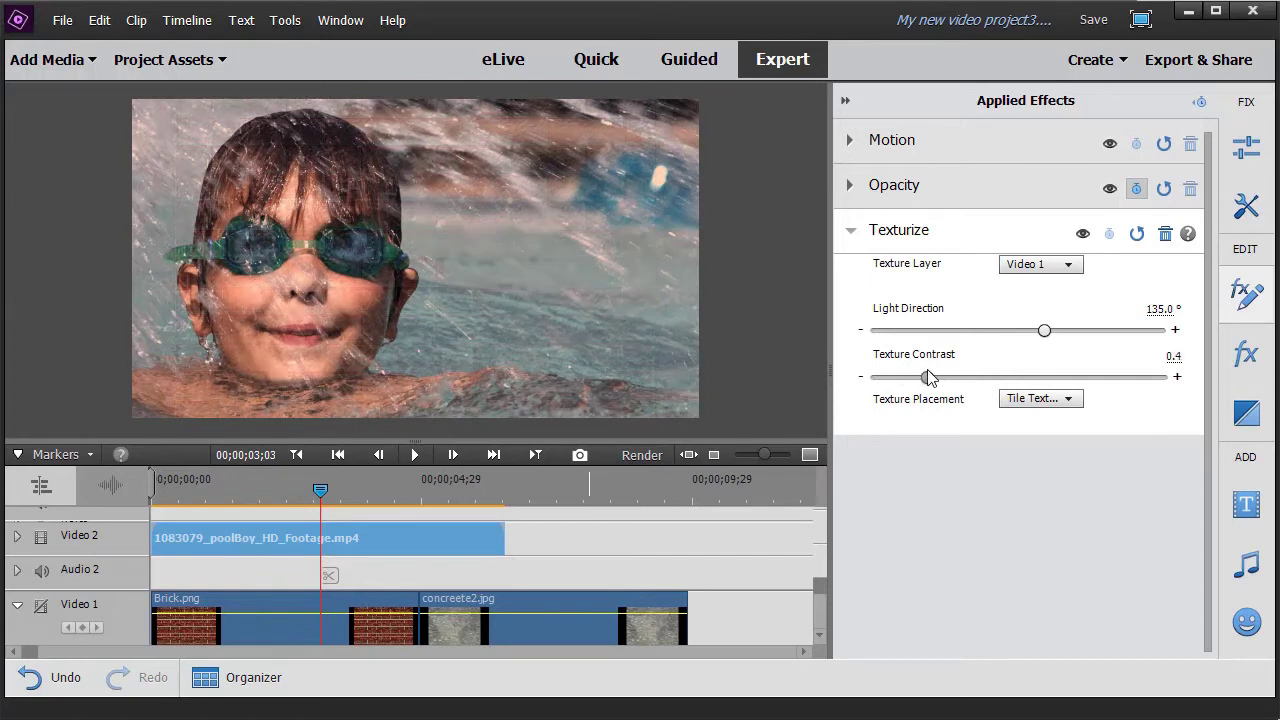
pyautogui.moveTo(1120, 377)
pyautogui.mouseDown()
pyautogui.moveTo(1151, 383)
pyautogui.moveTo(1133, 395)
pyautogui.moveTo(1106, 385)
pyautogui.moveTo(1121, 394)
pyautogui.mouseUp()
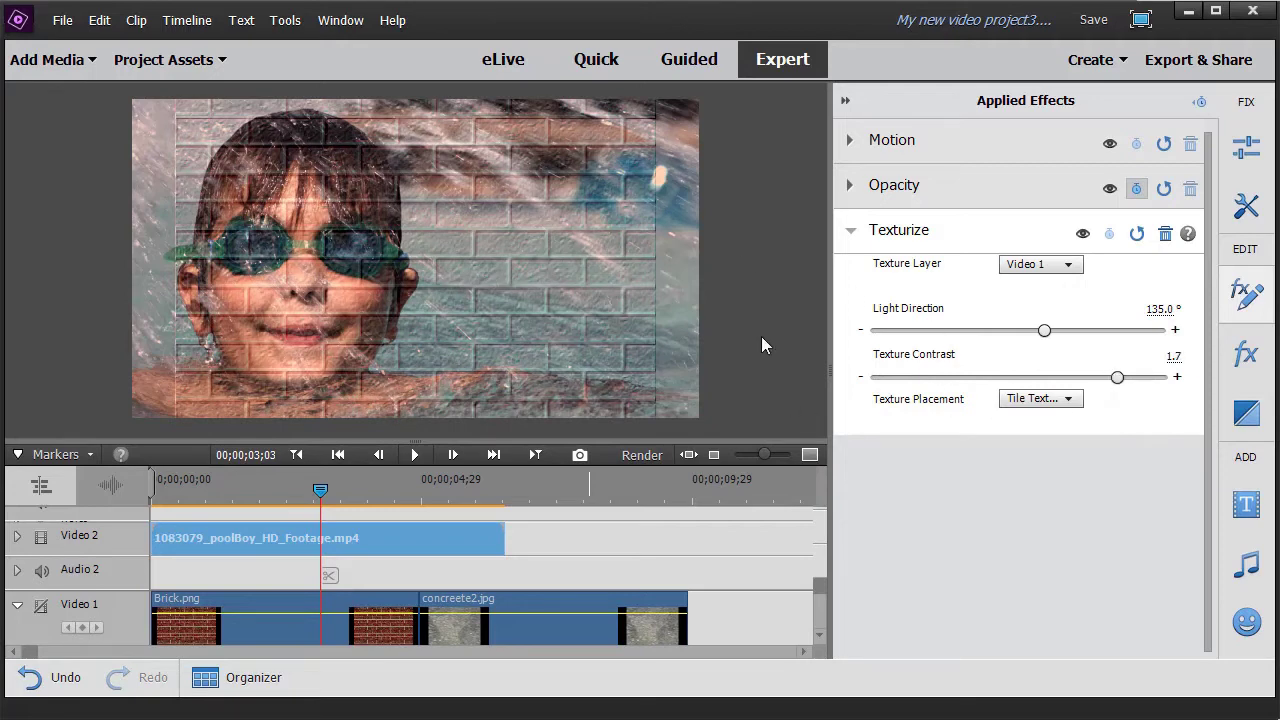
# Step: Compare Tile, Center and Stretch Texture to Fit placements, settling on Center Texture
pyautogui.click(1070, 399)
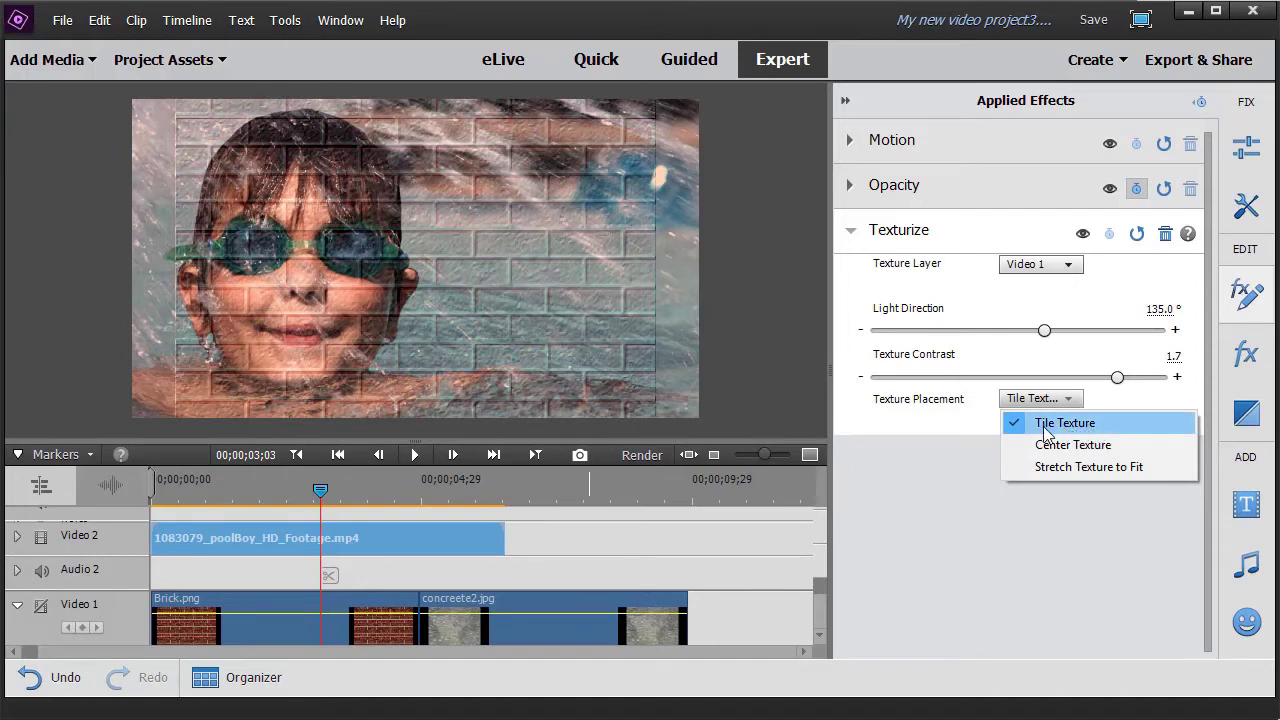
pyautogui.click(1056, 447)
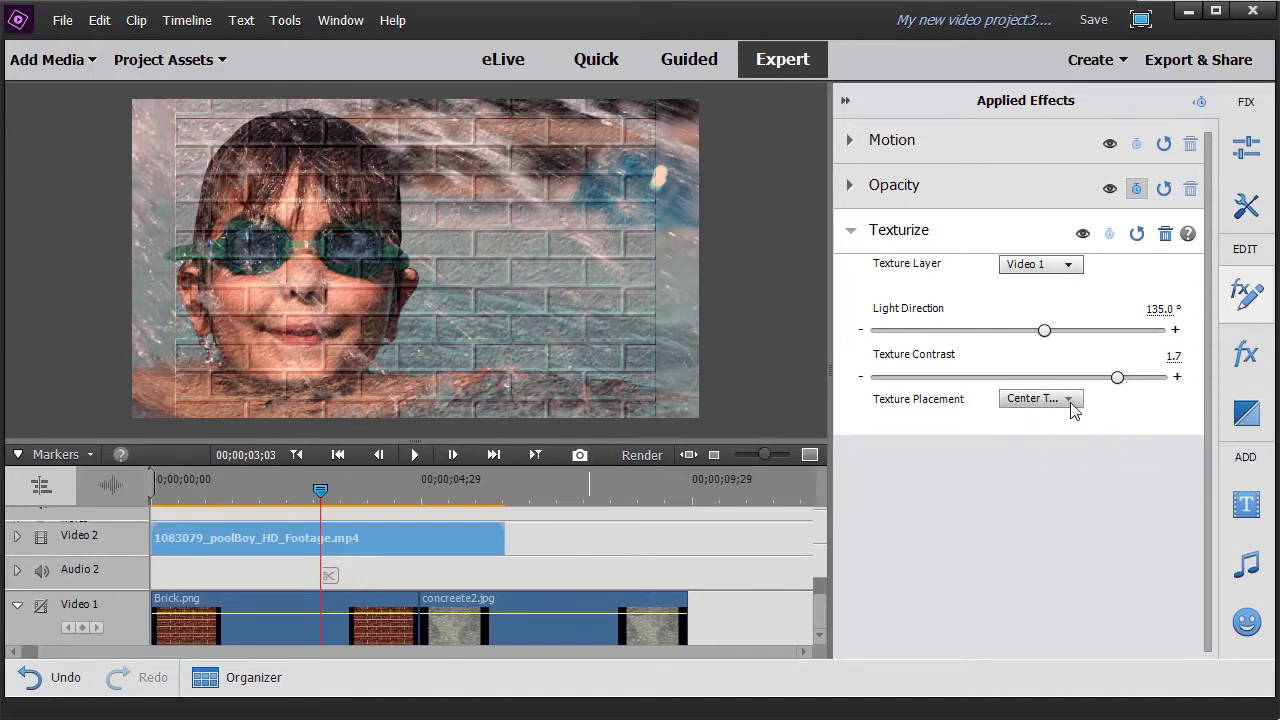
pyautogui.click(1070, 400)
pyautogui.click(1069, 467)
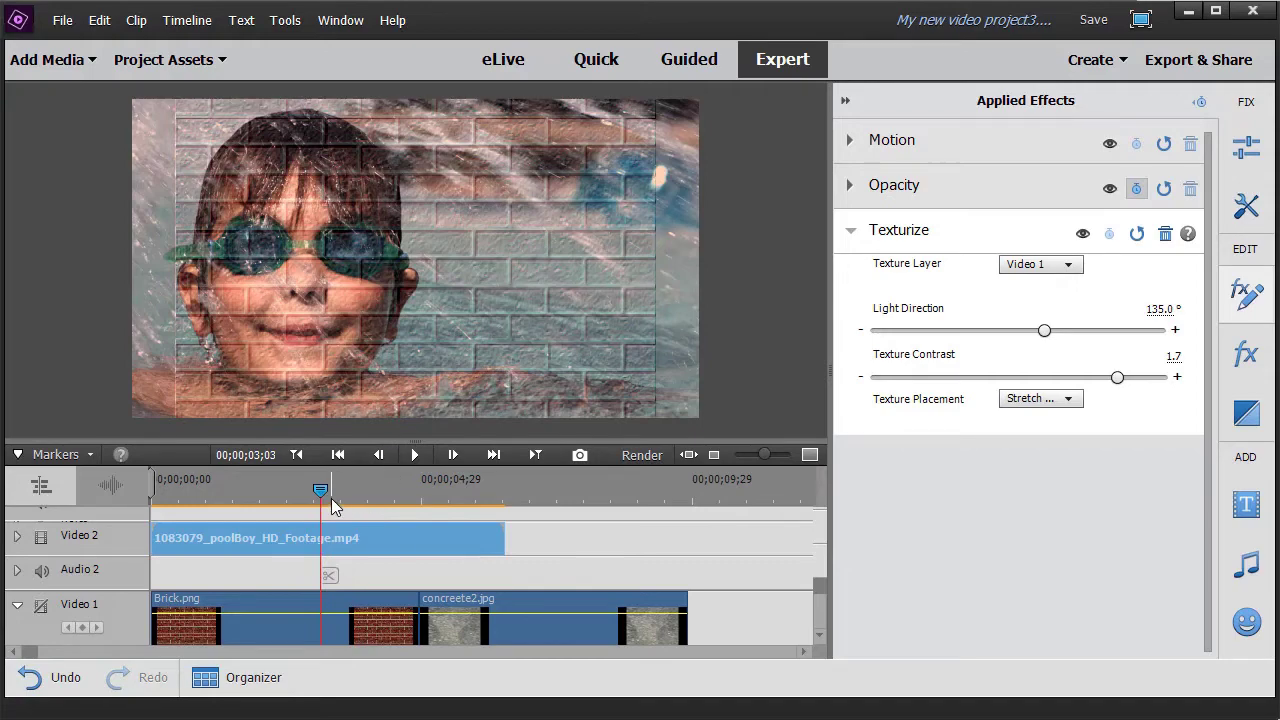
pyautogui.moveTo(318, 488); pyautogui.dragTo(329, 487)
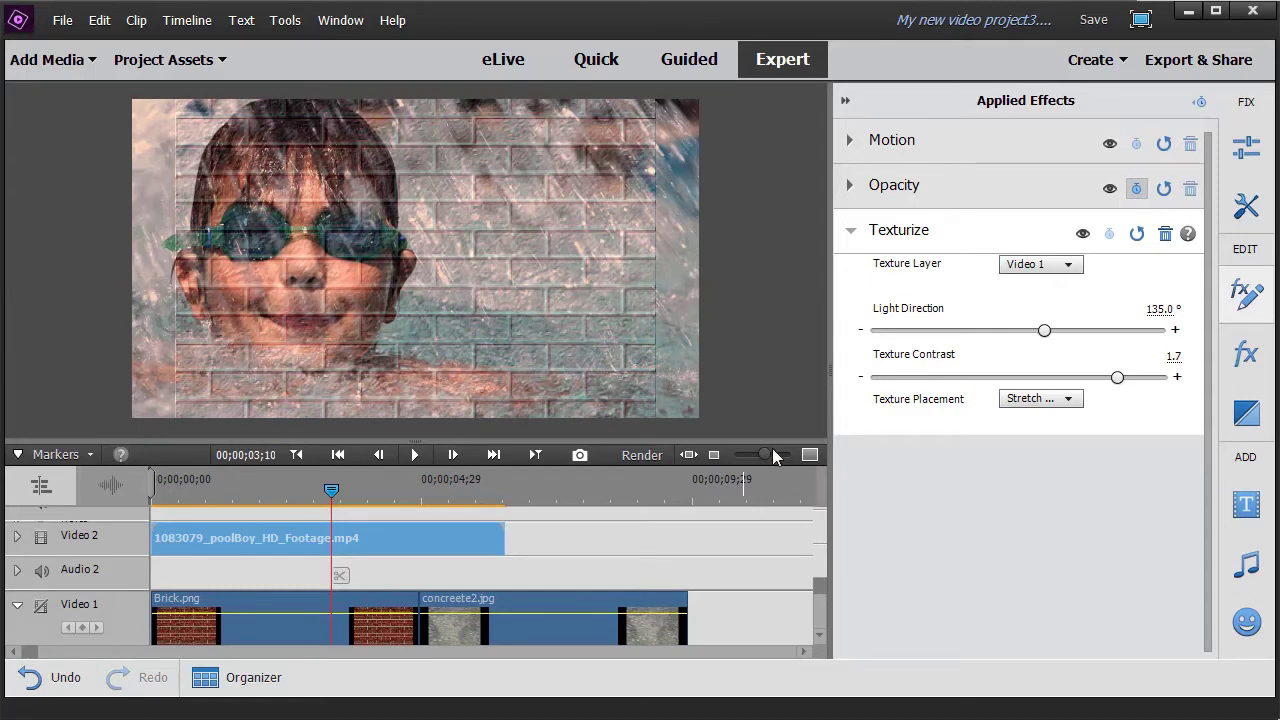
pyautogui.click(1071, 399)
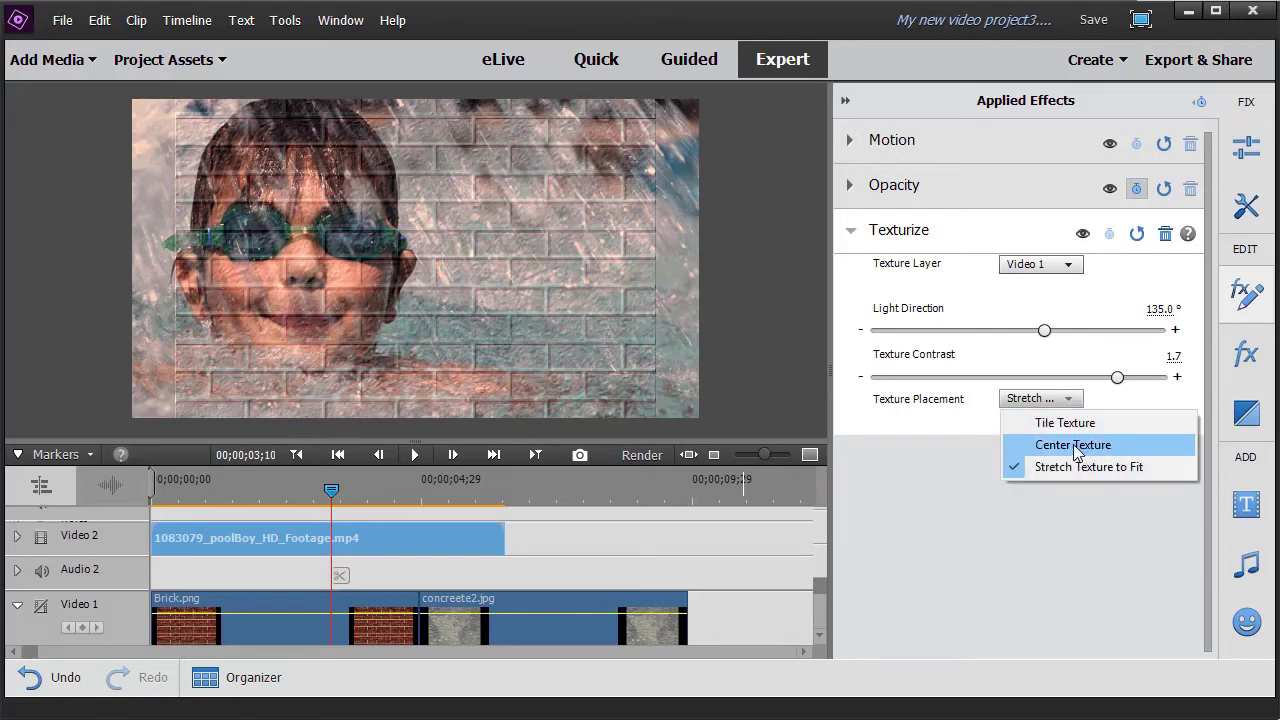
pyautogui.click(1073, 444)
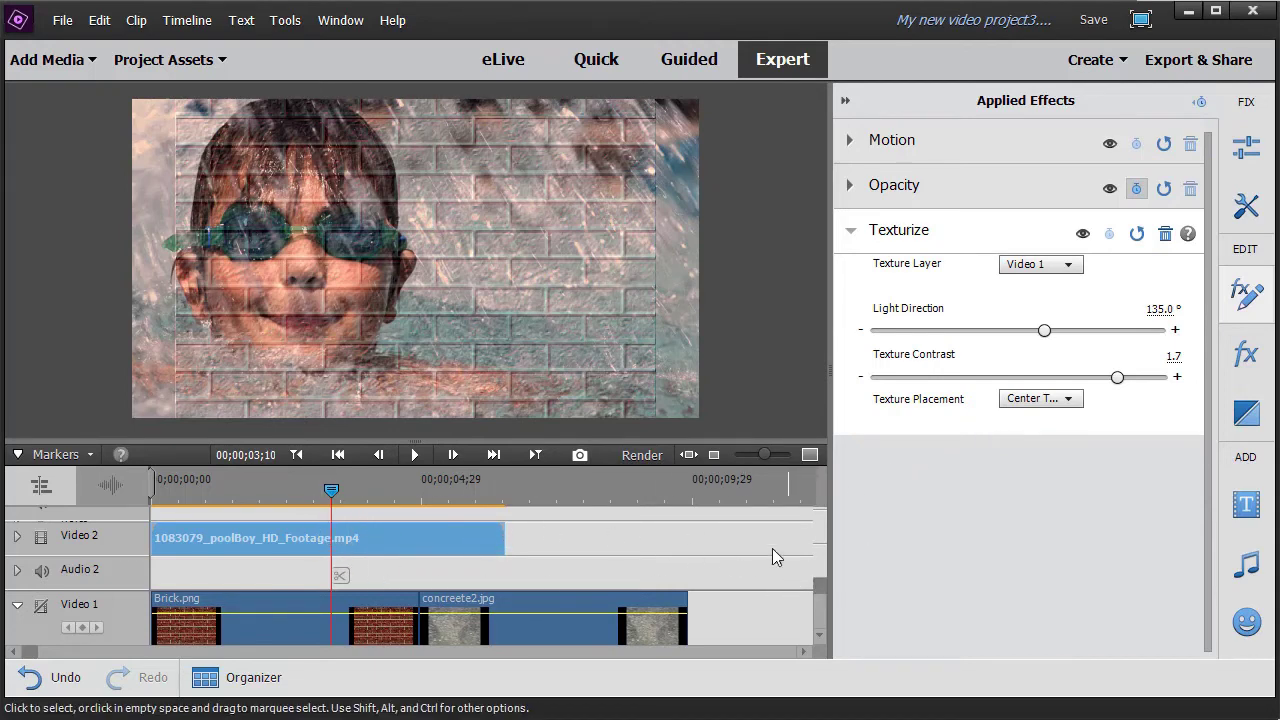
pyautogui.moveTo(822, 581); pyautogui.dragTo(821, 556)
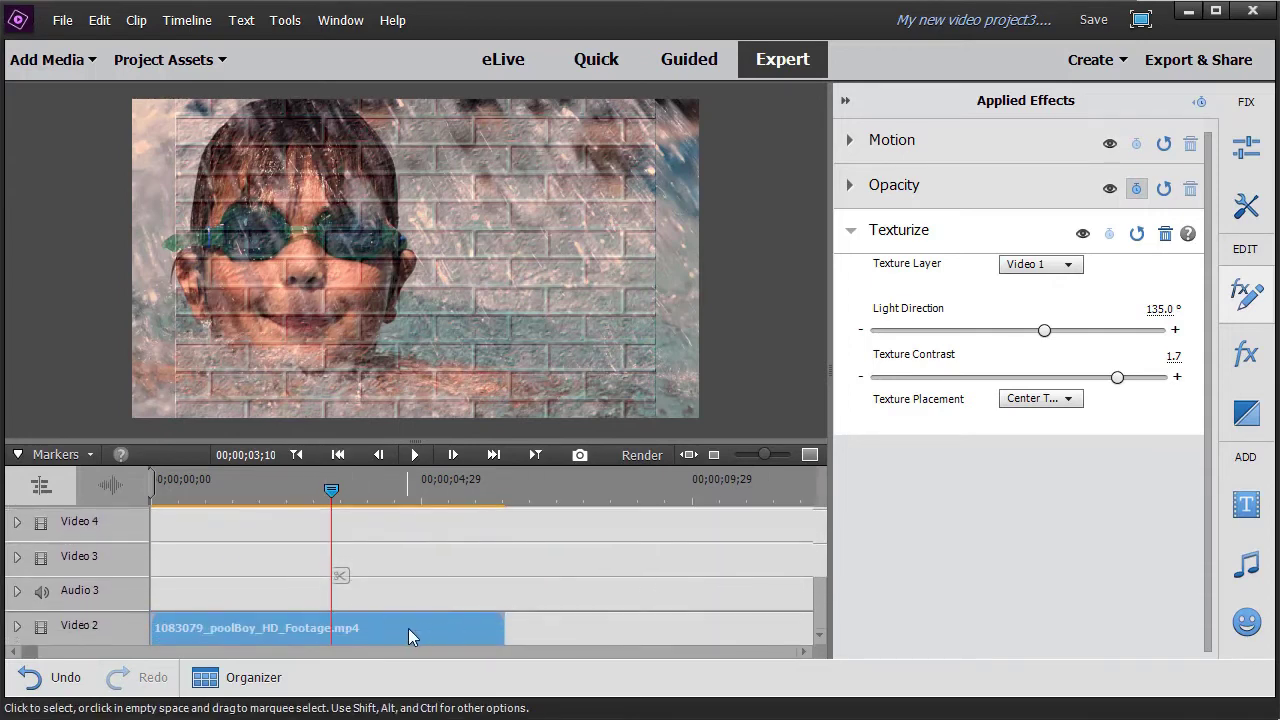
# Step: Put soccerFun_HD_Footage.mp4 on Video 3 and preview it around the 3-second mark
pyautogui.click(197, 68)
pyautogui.moveTo(72, 256); pyautogui.dragTo(152, 561)
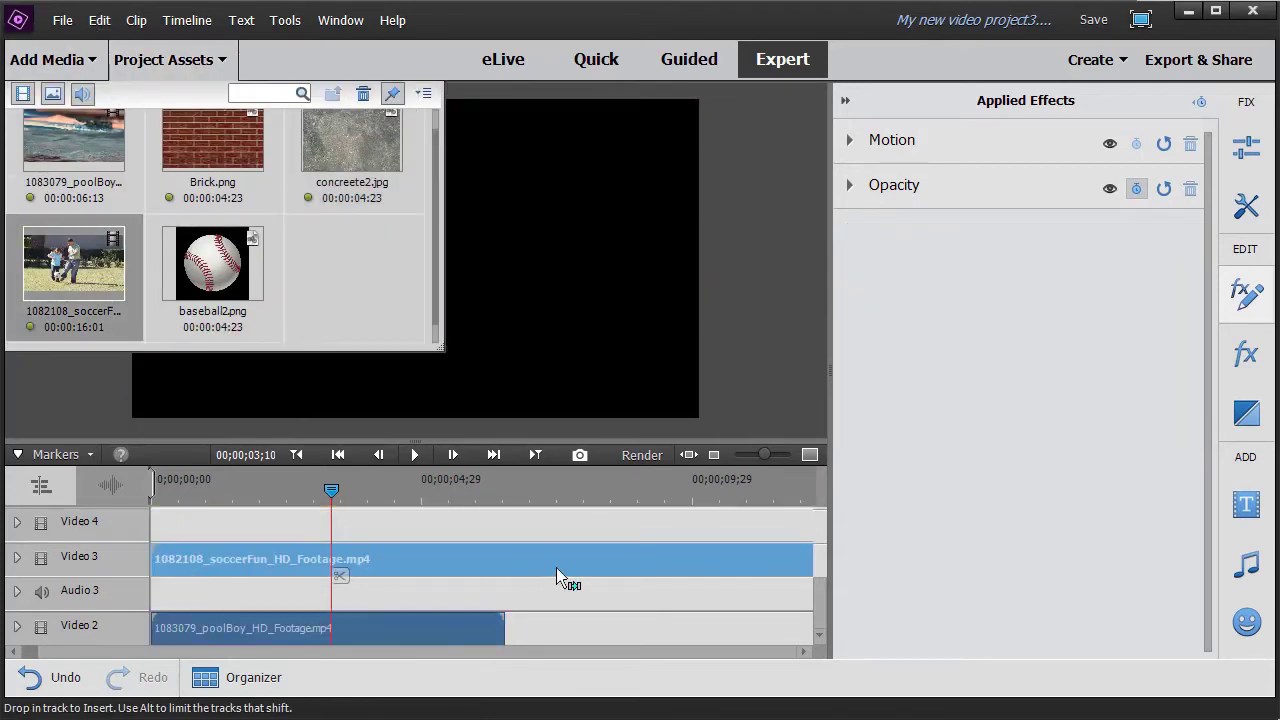
pyautogui.click(307, 491)
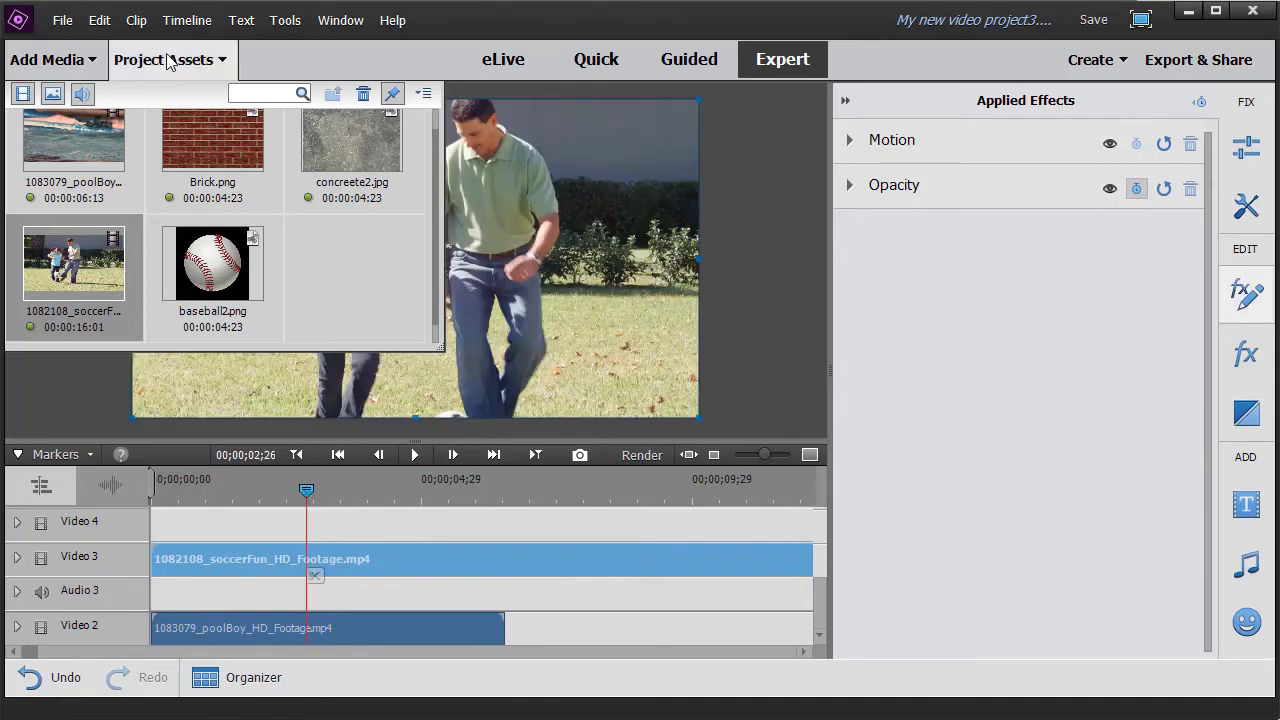
pyautogui.click(168, 62)
pyautogui.click(313, 492)
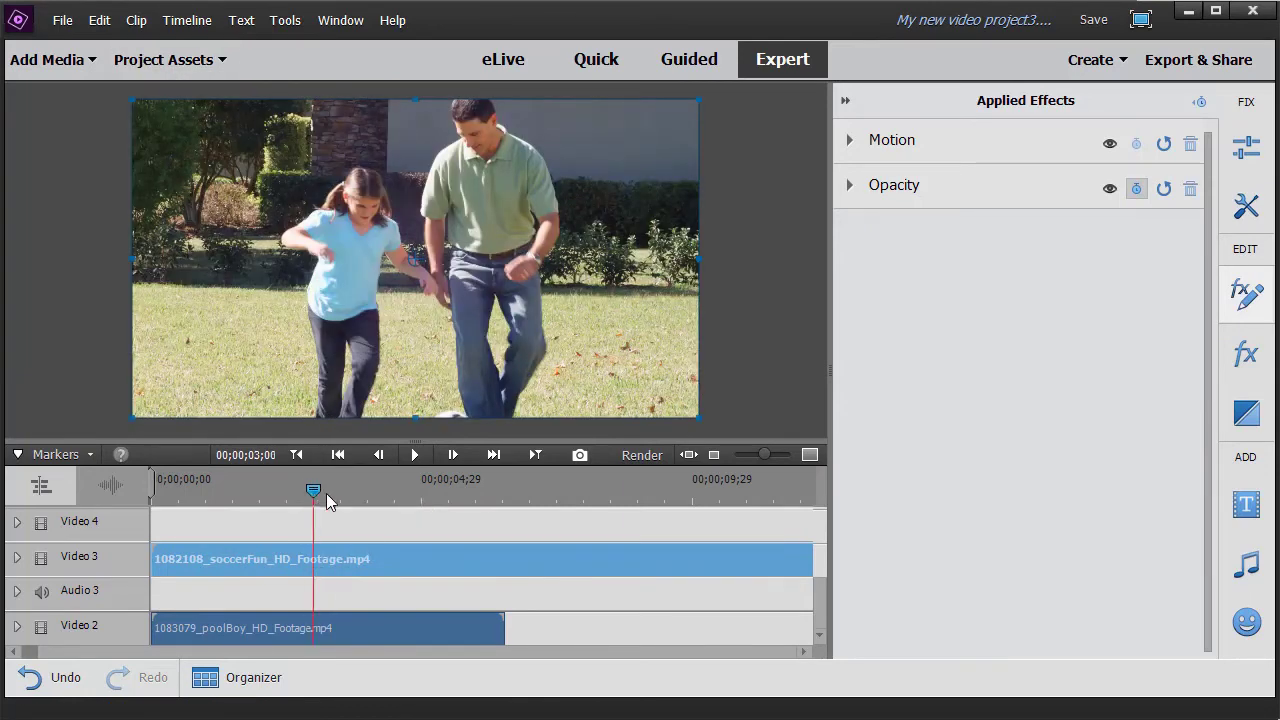
pyautogui.moveTo(326, 493); pyautogui.dragTo(342, 533)
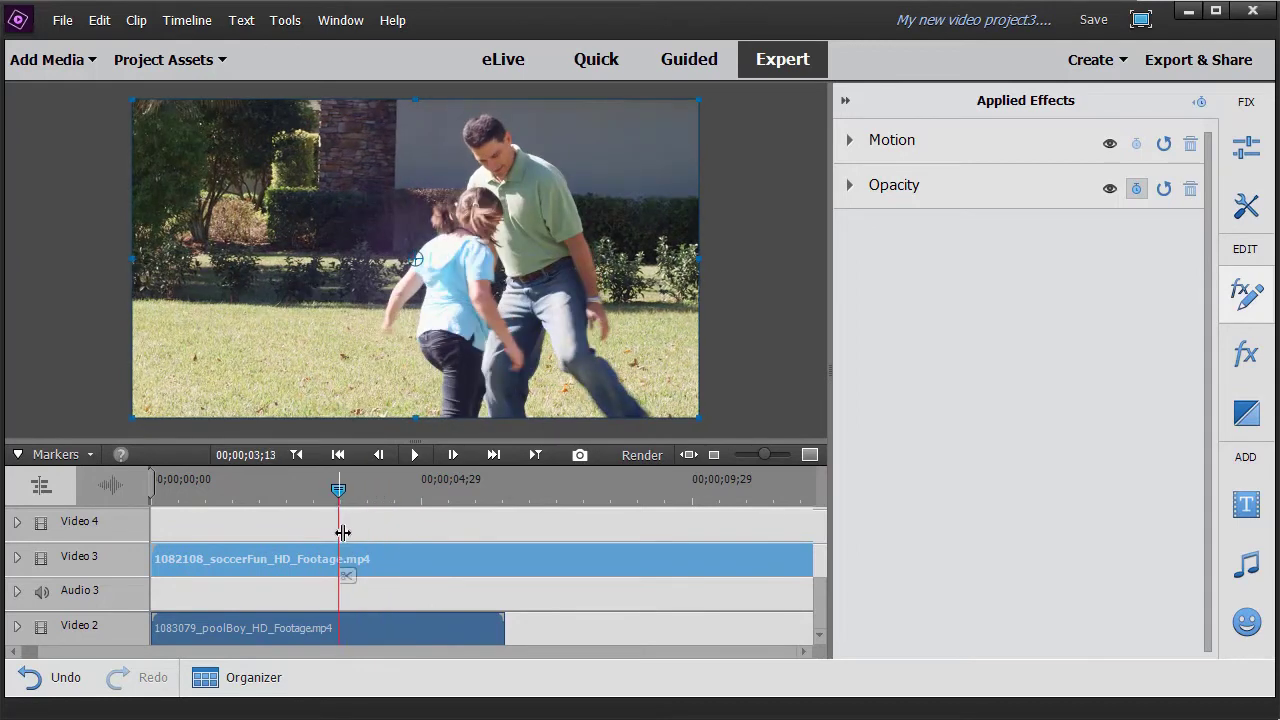
# Step: Apply Texturize to the soccer clip using Video 1 as texture layer, and save with Ctrl+S
pyautogui.click(1247, 355)
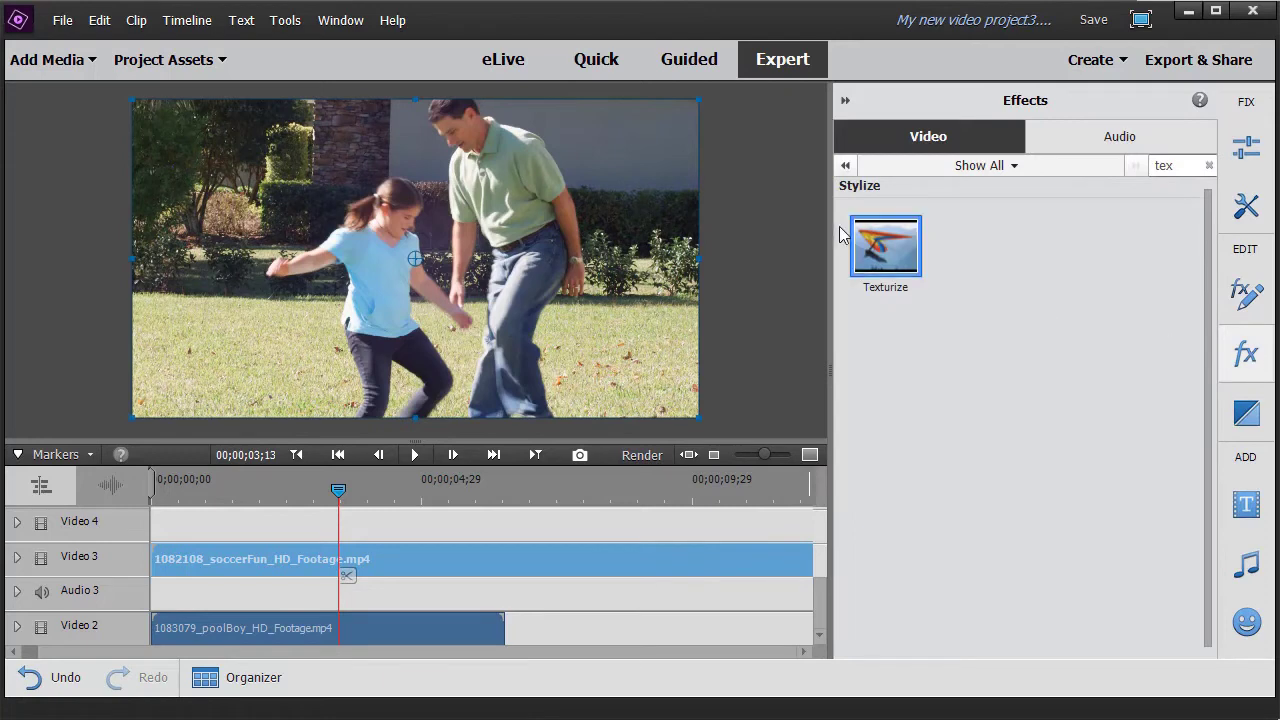
pyautogui.moveTo(897, 263); pyautogui.dragTo(403, 559)
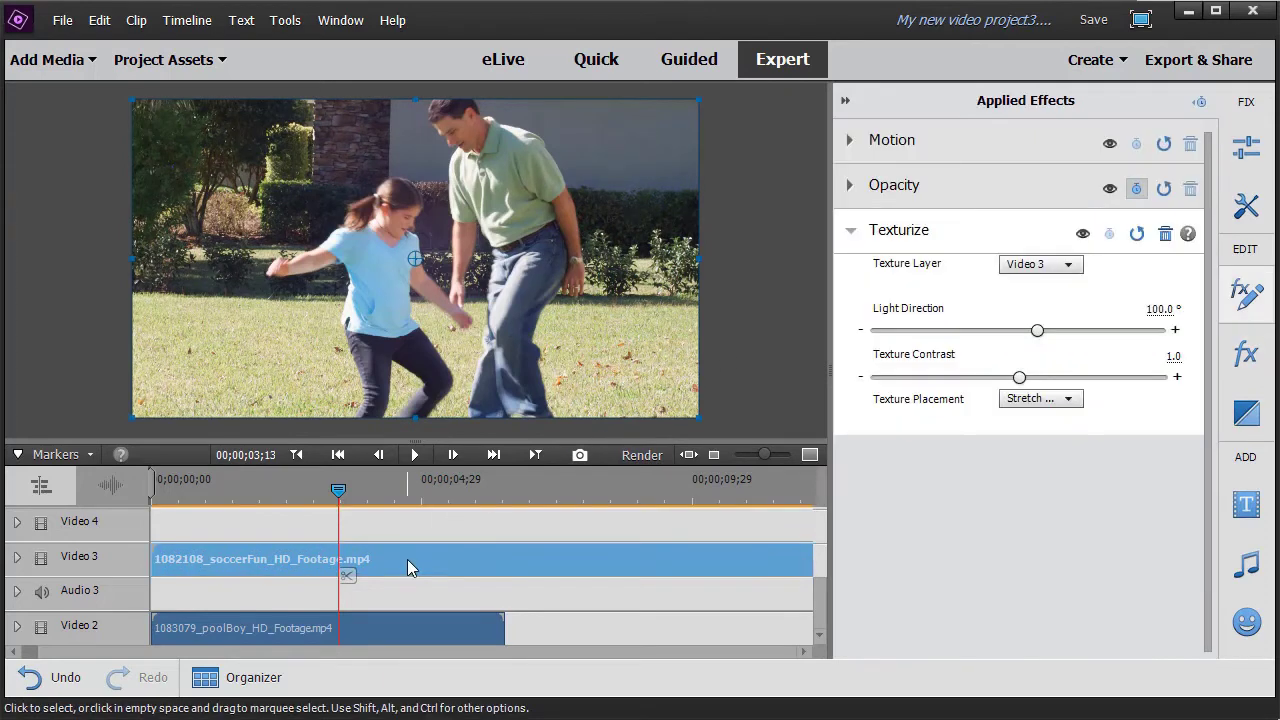
pyautogui.click(1067, 266)
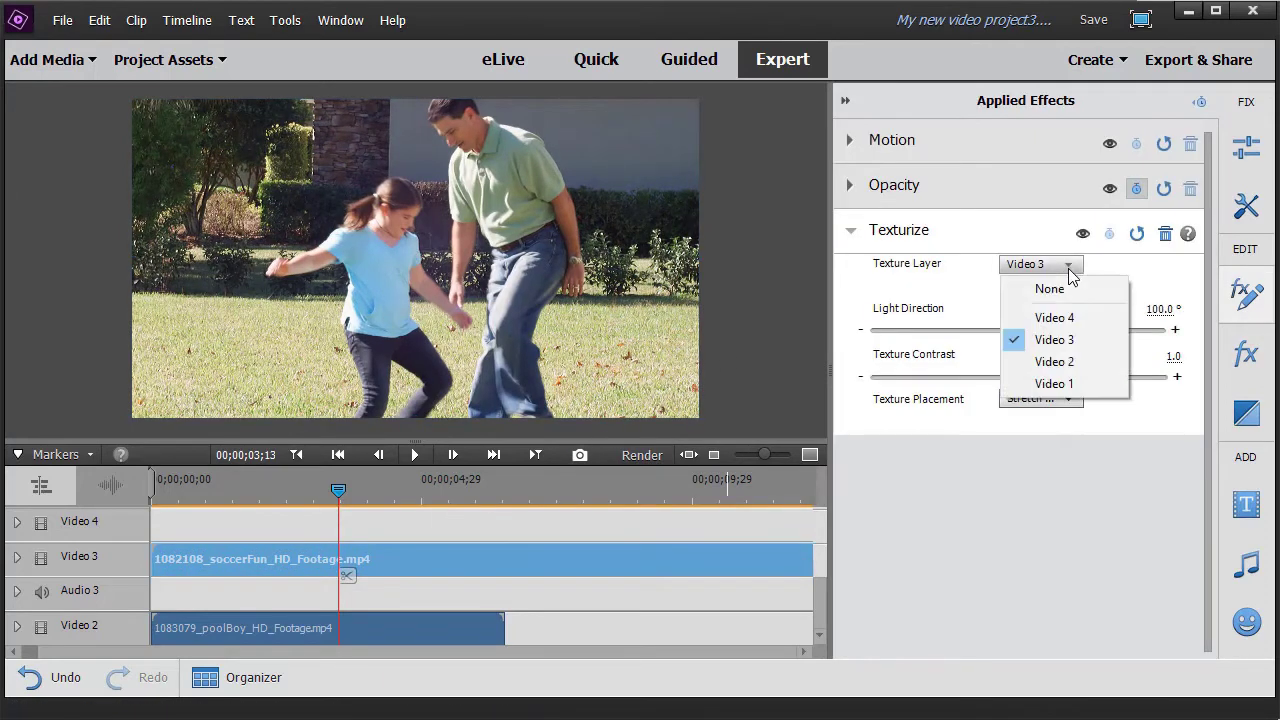
pyautogui.click(1061, 384)
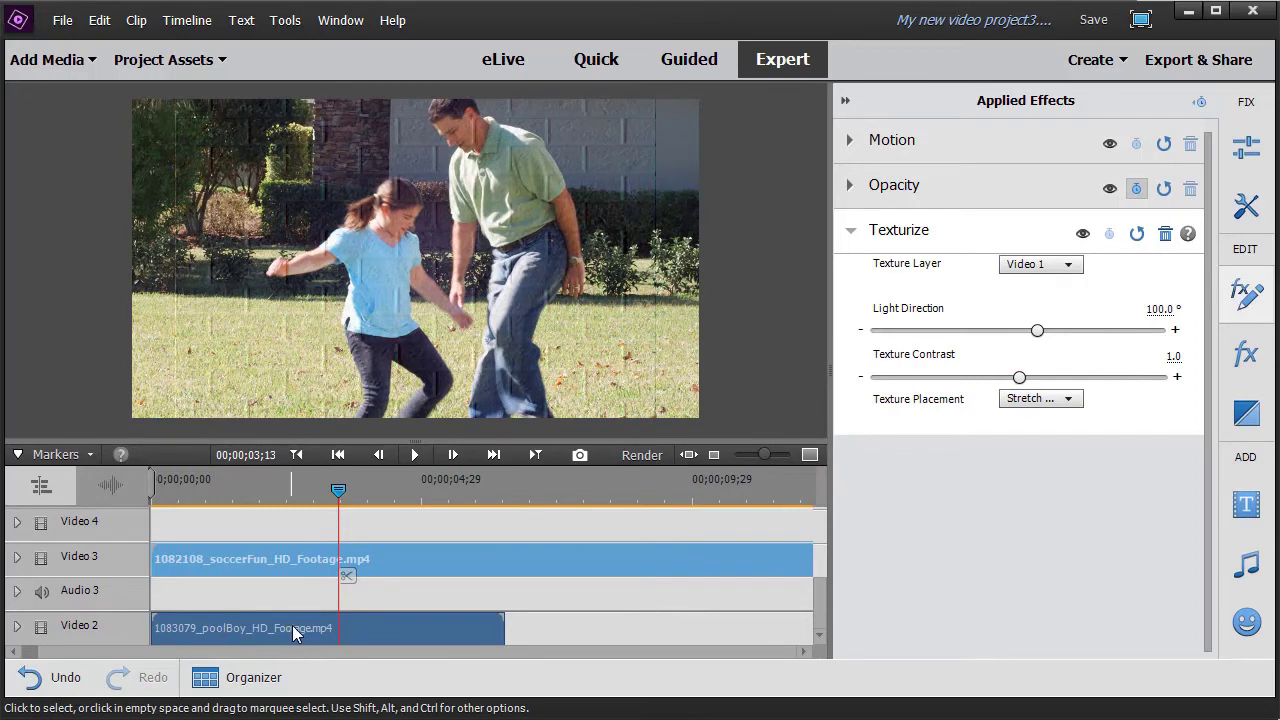
pyautogui.hotkey('ctrl', 's')
pyautogui.moveTo(338, 491)
pyautogui.mouseDown()
pyautogui.moveTo(271, 495)
pyautogui.moveTo(357, 506)
pyautogui.mouseUp()
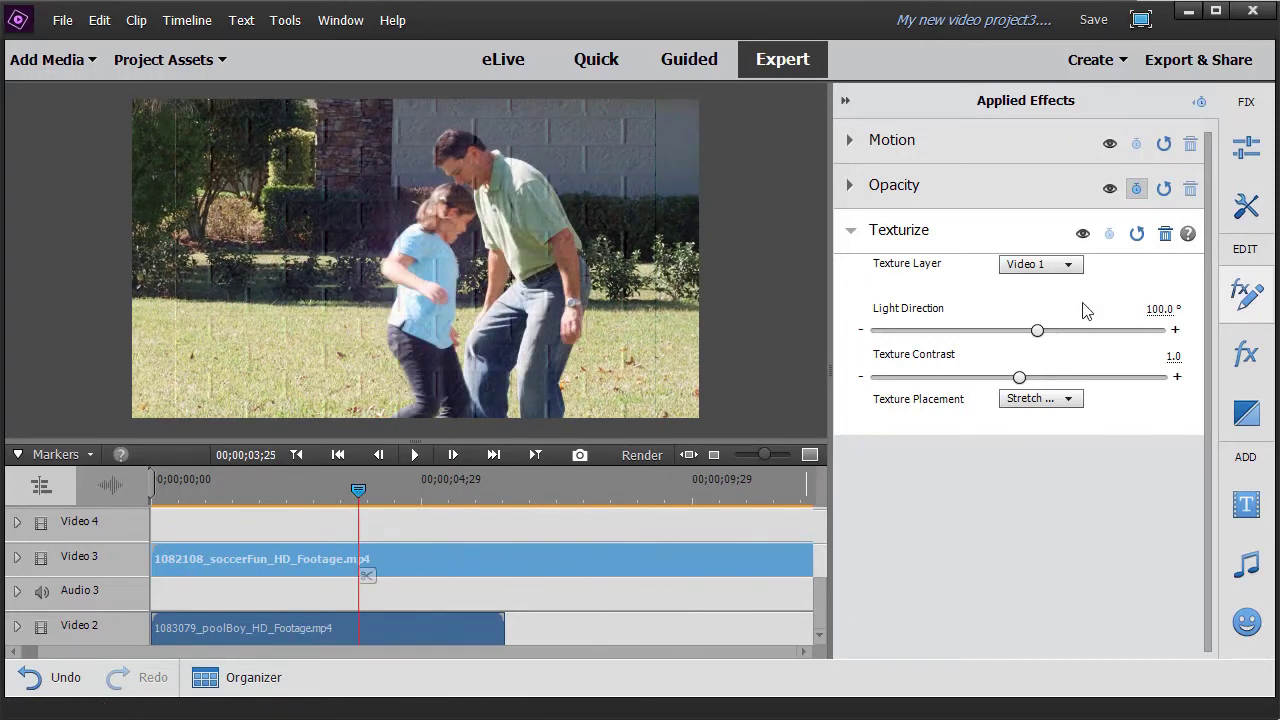
# Step: Remove Texturize from the soccer clip, then delete both the soccer and poolBoy clips
pyautogui.click(1166, 236)
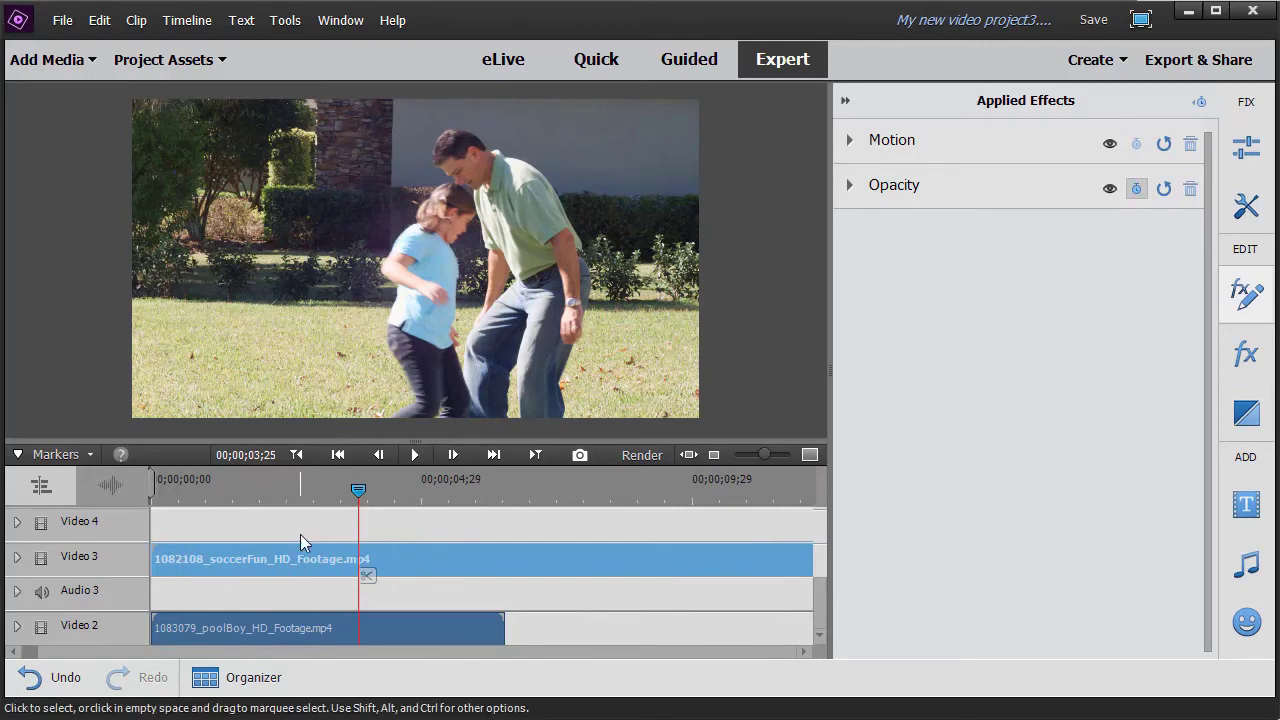
pyautogui.press('Delete')
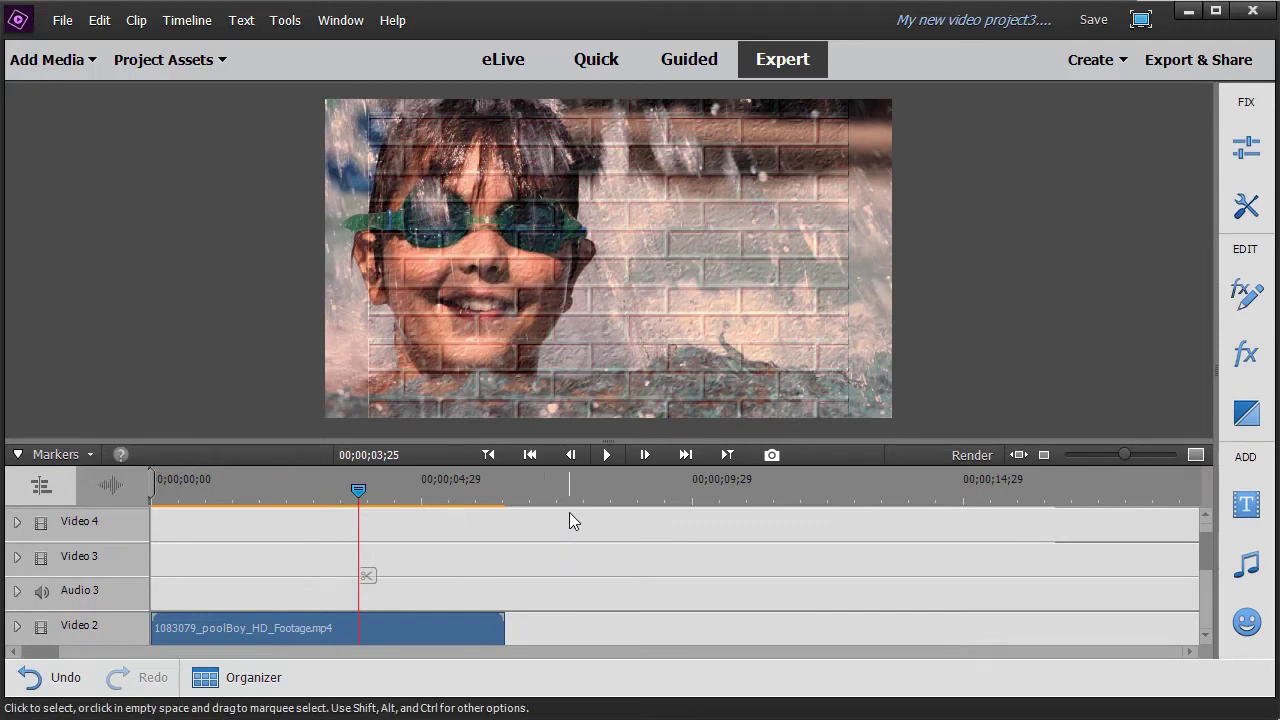
pyautogui.click(424, 629)
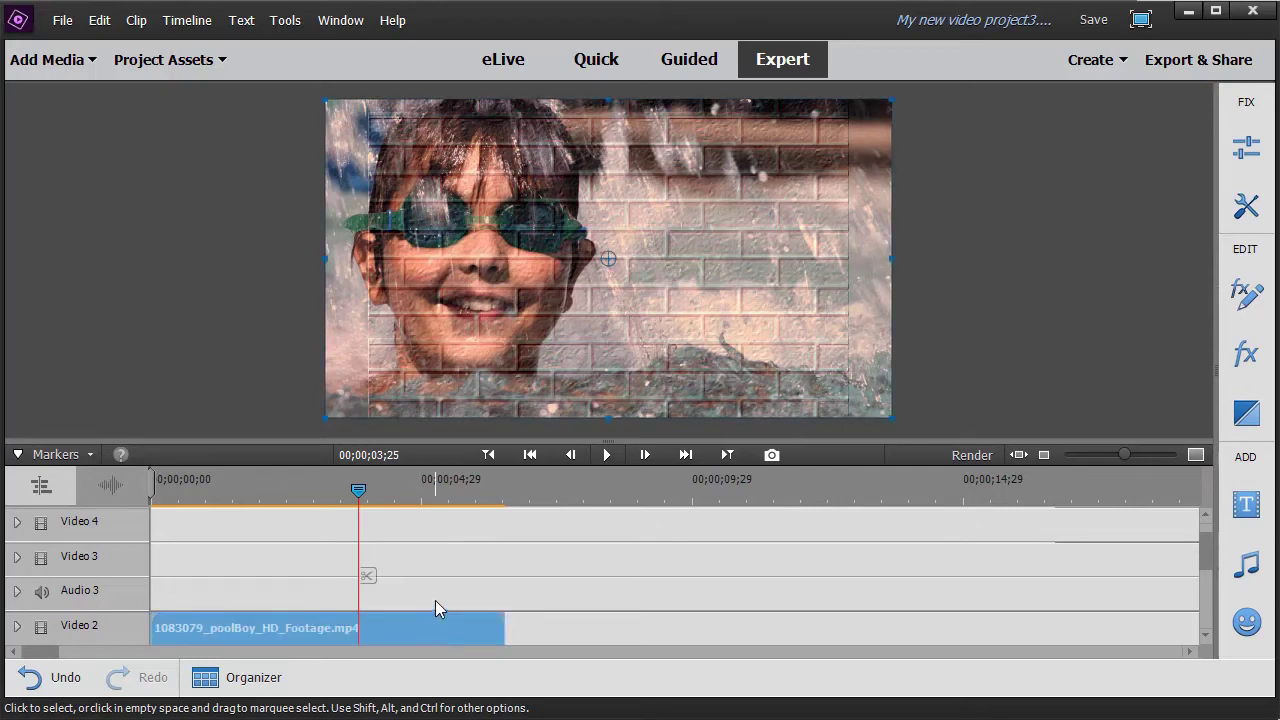
pyautogui.press('Delete')
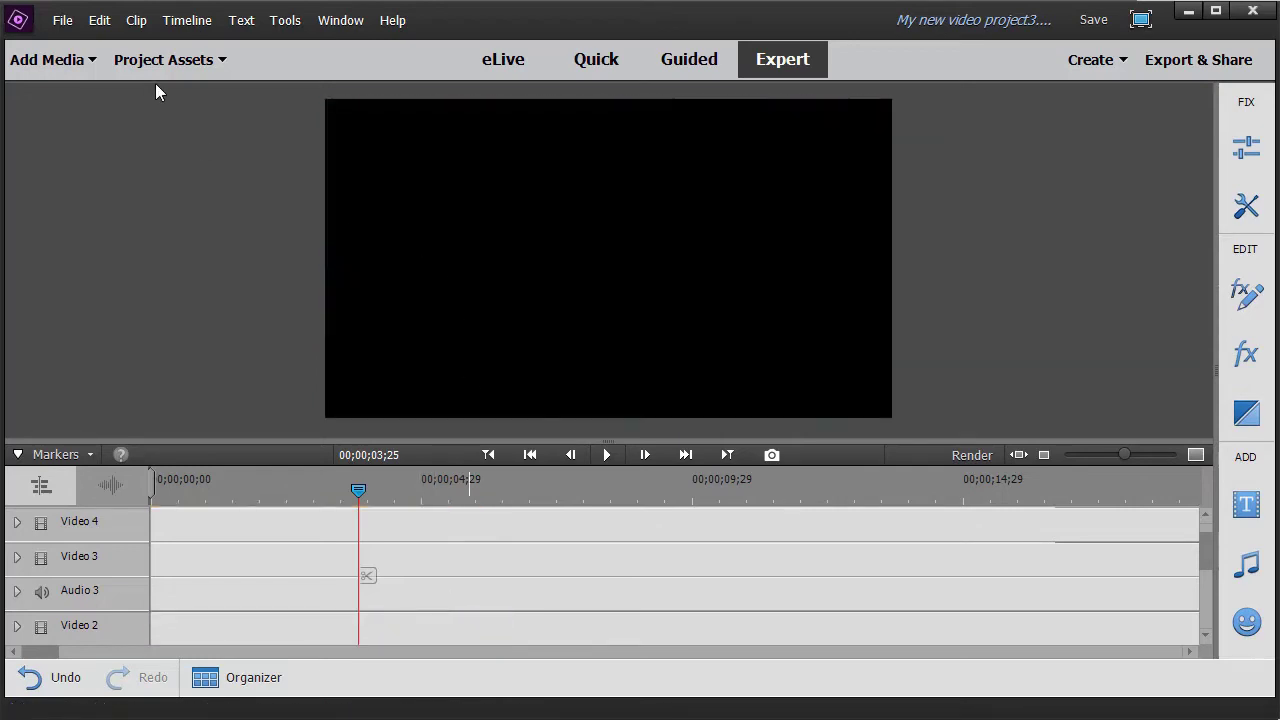
# Step: Drag baseball2.png from Project Assets onto the Video 3 track
pyautogui.click(183, 70)
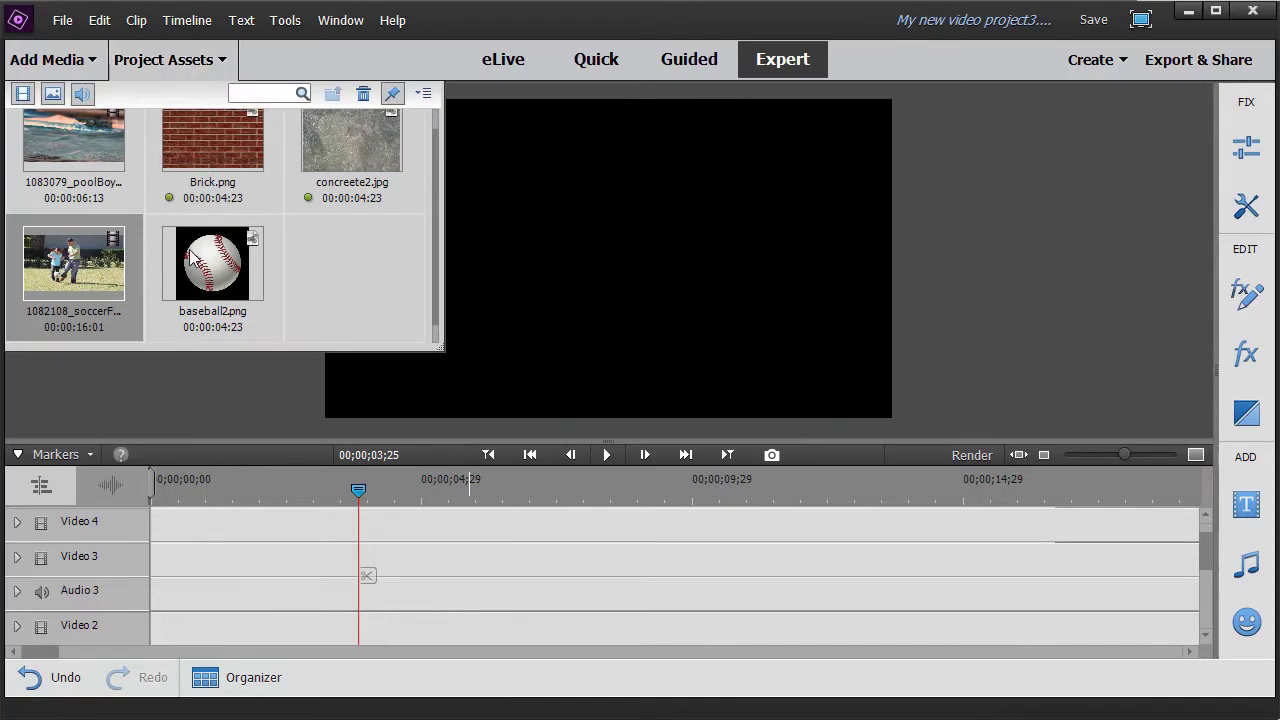
pyautogui.moveTo(208, 268); pyautogui.dragTo(141, 585)
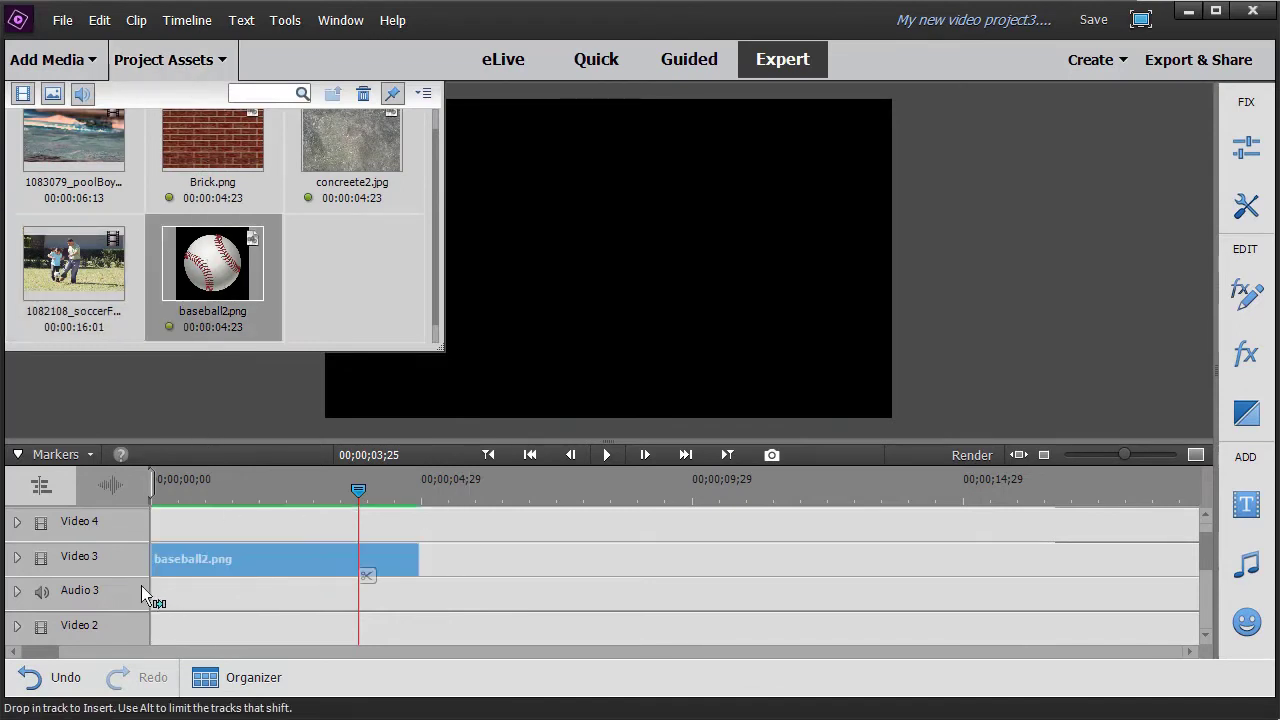
pyautogui.click(170, 64)
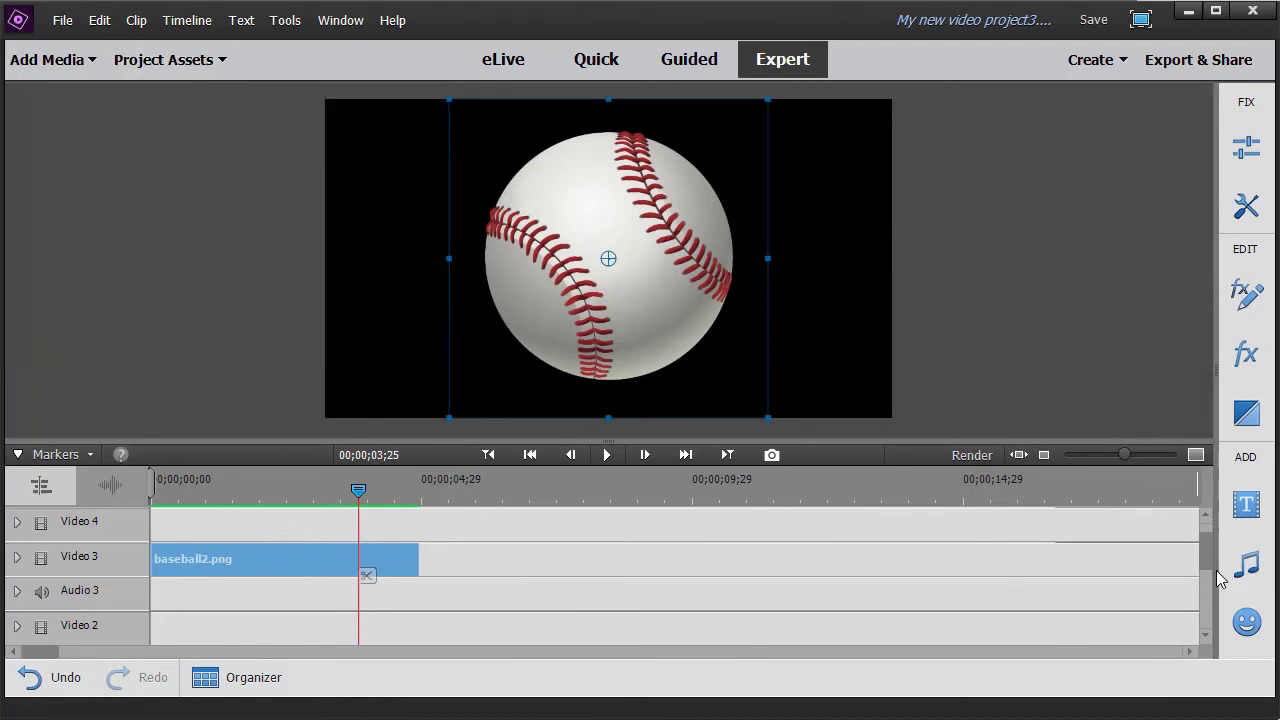
pyautogui.moveTo(1207, 562)
pyautogui.mouseDown()
pyautogui.moveTo(1213, 582)
pyautogui.moveTo(1212, 540)
pyautogui.mouseUp()
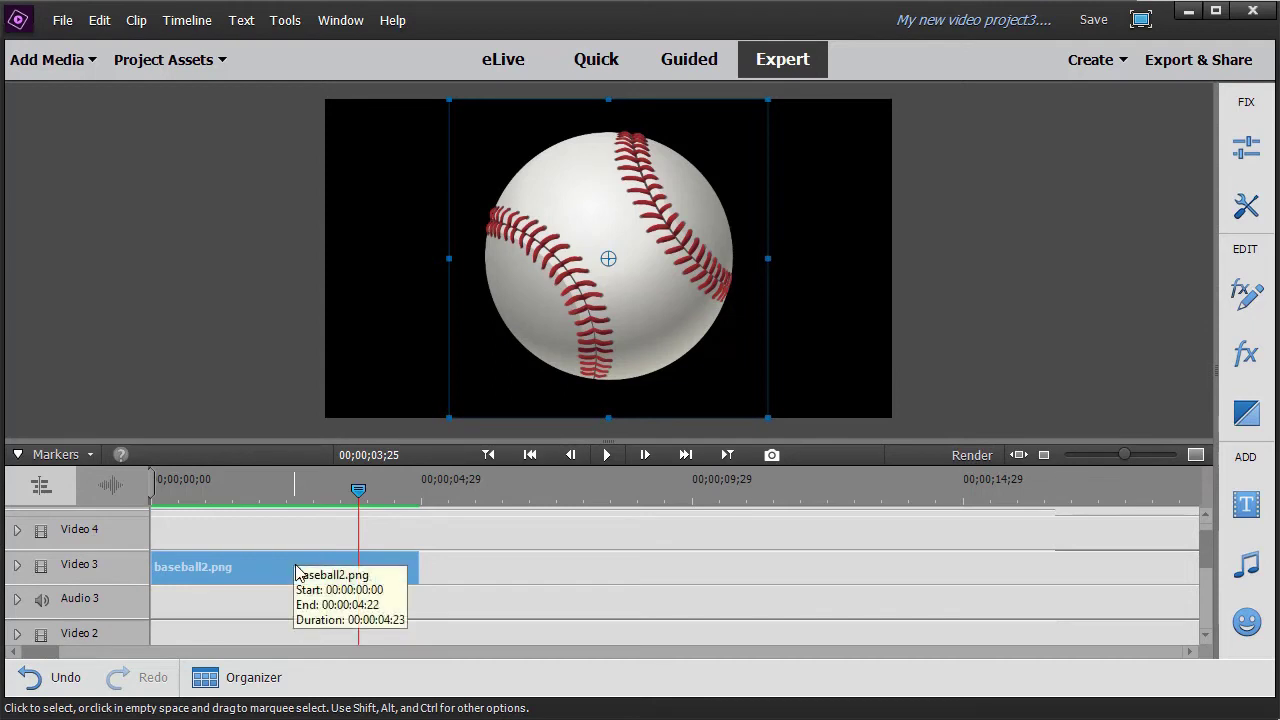
# Step: Apply Texturize to baseball2.png with Video 1 as Texture Layer and -295.2° light direction
pyautogui.click(1258, 352)
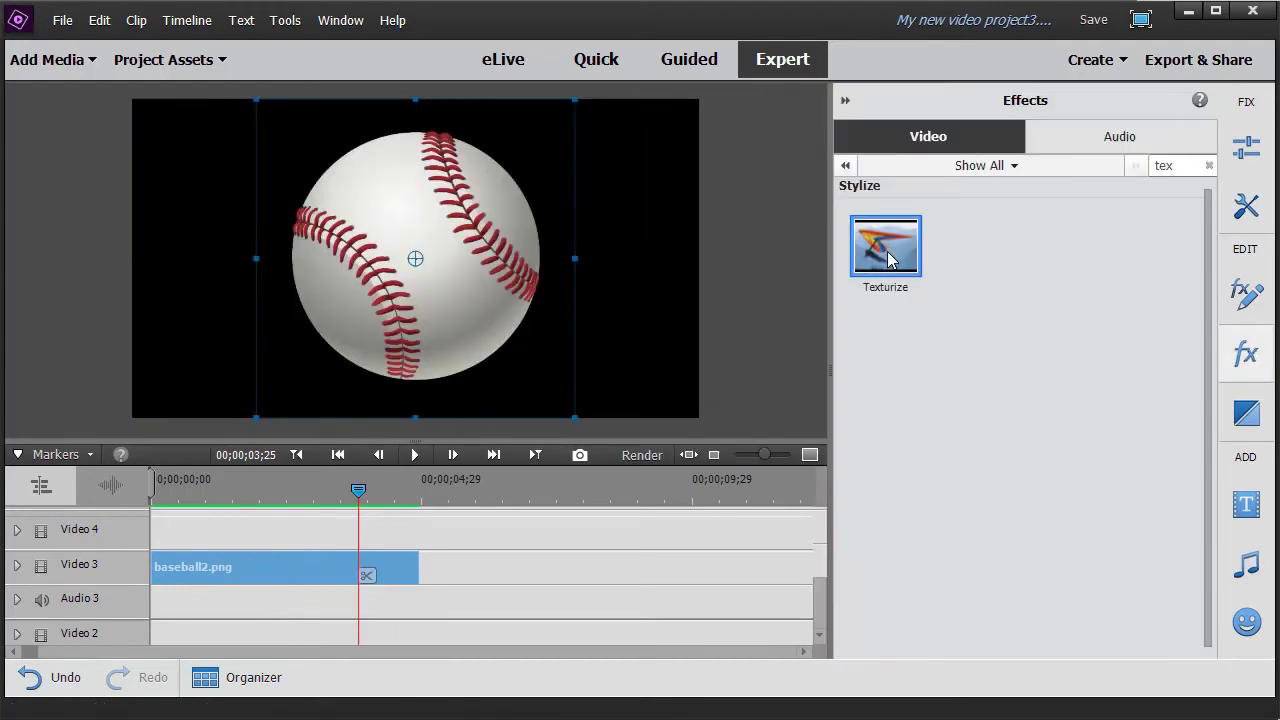
pyautogui.moveTo(886, 252); pyautogui.dragTo(229, 569)
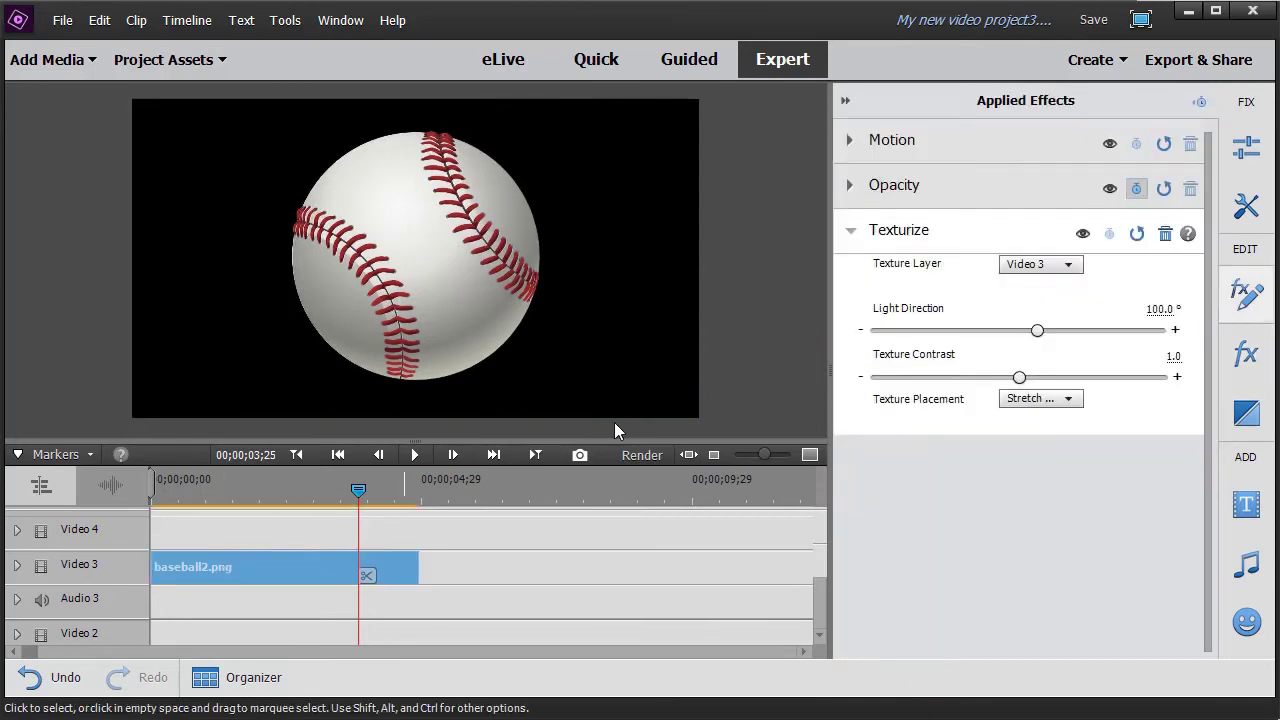
pyautogui.click(1068, 268)
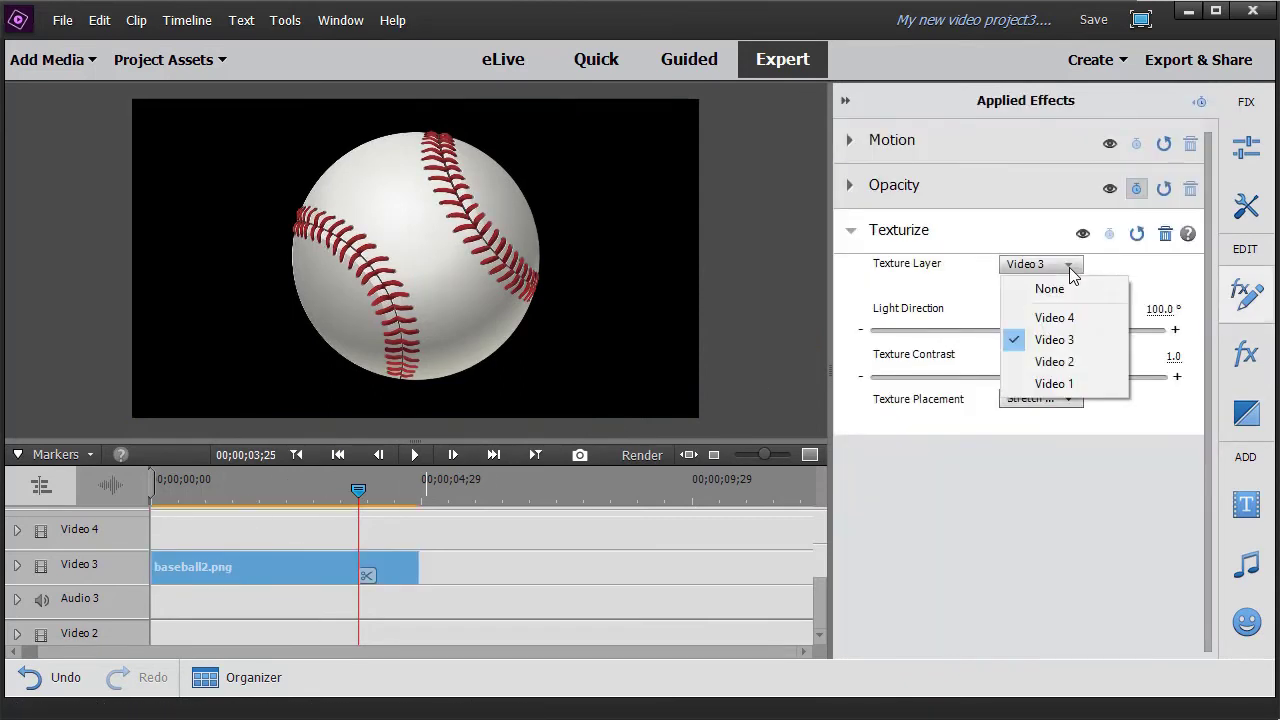
pyautogui.click(1073, 389)
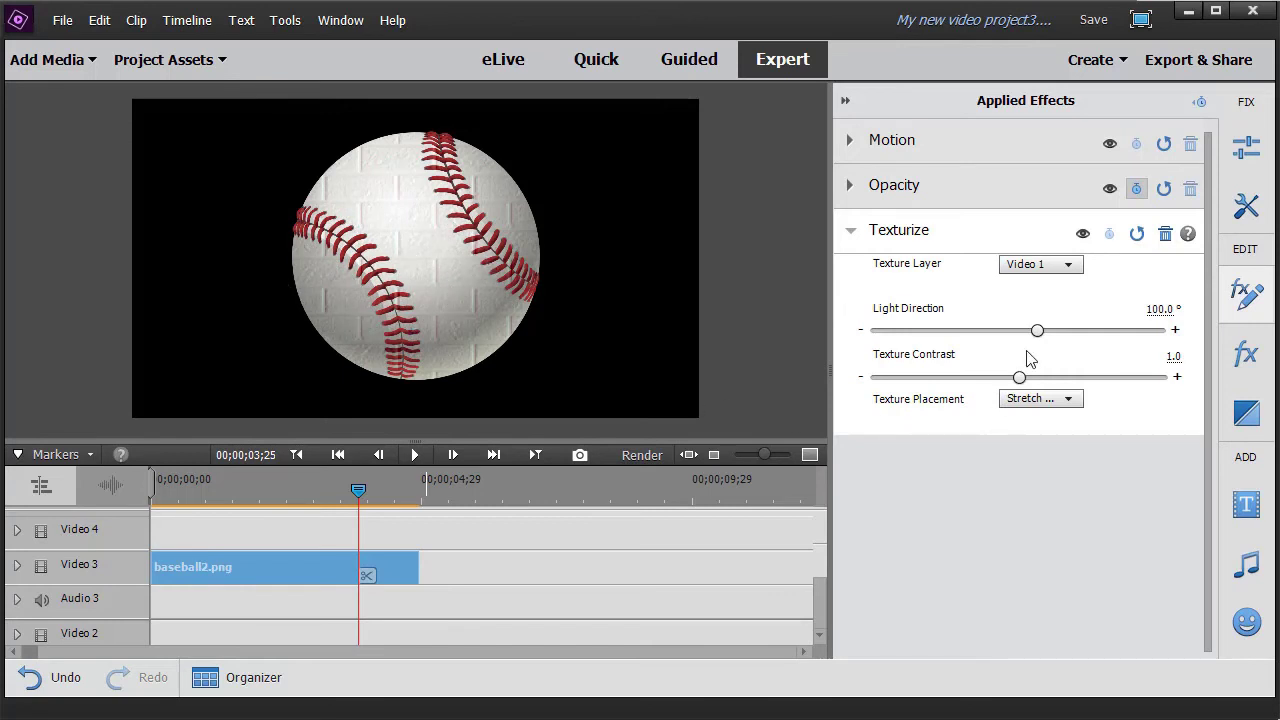
pyautogui.moveTo(1038, 332); pyautogui.dragTo(955, 350)
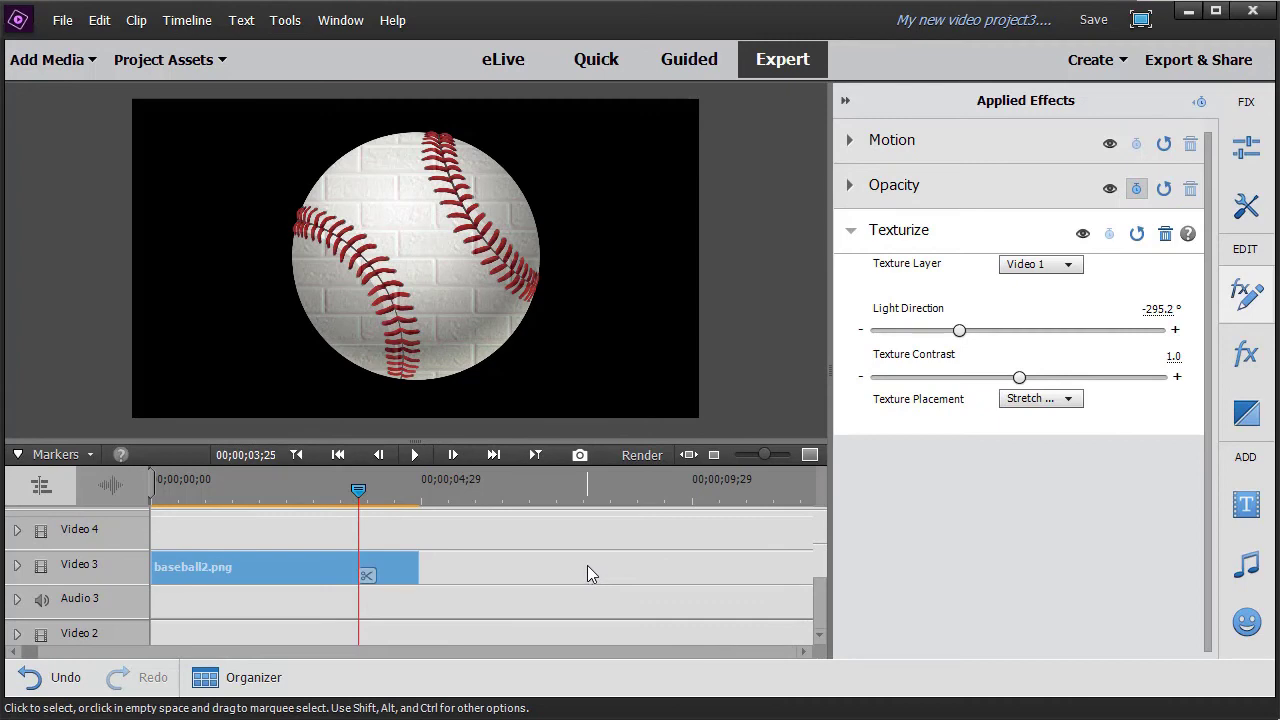
pyautogui.scroll(-3, 587, 565)
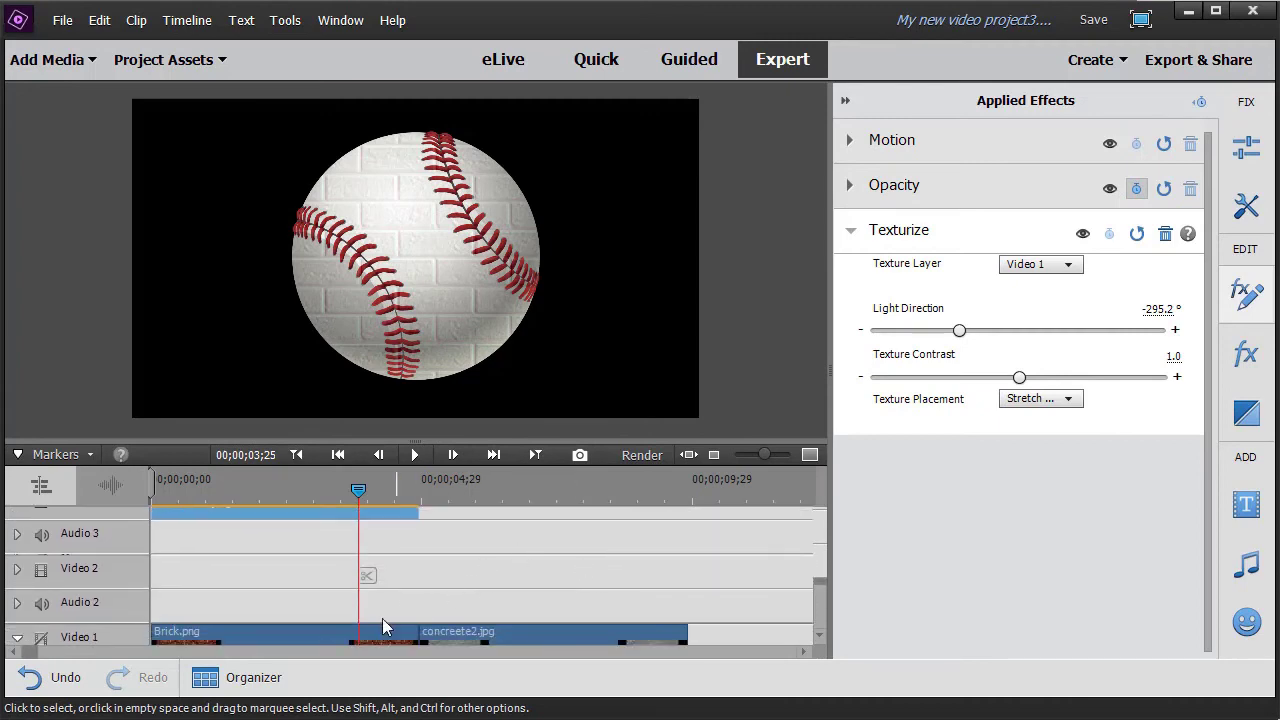
# Step: Ripple-trim Brick.png on Video 1 so concreete2.jpg textures the selected baseball clip
pyautogui.moveTo(418, 630); pyautogui.dragTo(298, 620)
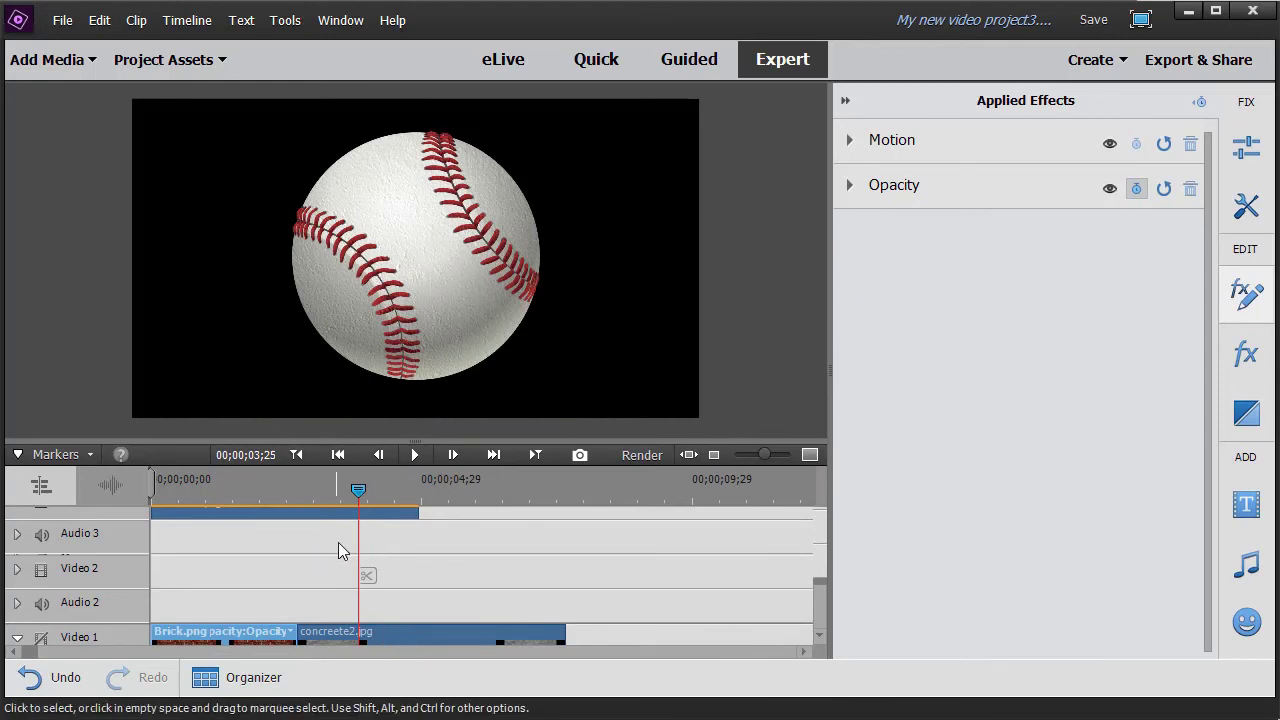
pyautogui.click(393, 515)
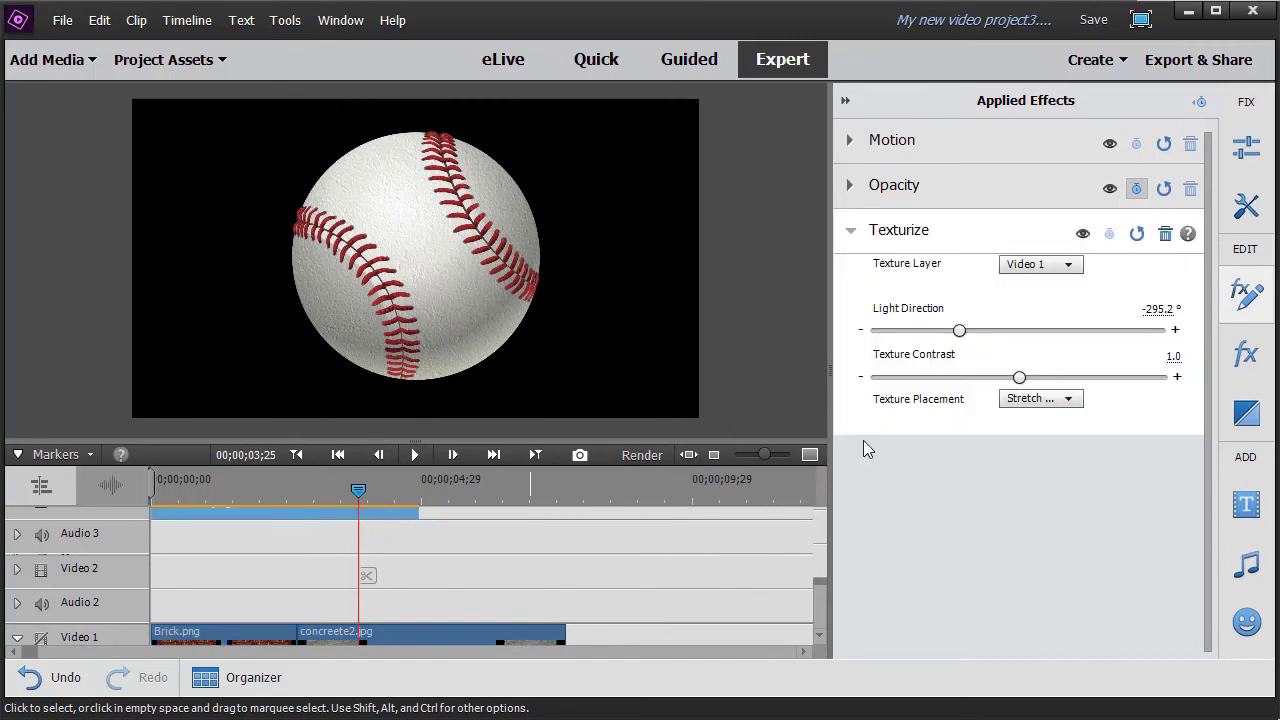
# Step: Set the baseball's Texturize Texture Contrast to 1.8 and Light Direction to -179.1°
pyautogui.moveTo(1019, 377); pyautogui.dragTo(1133, 392)
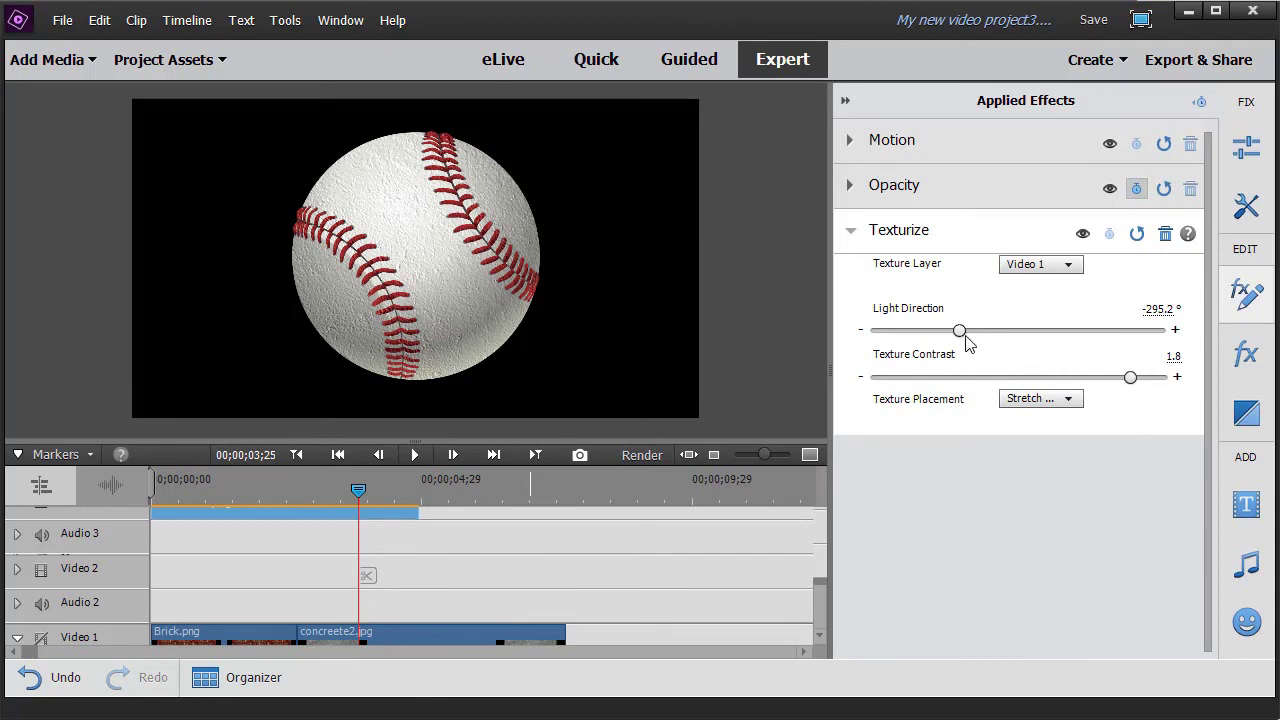
pyautogui.moveTo(960, 332)
pyautogui.mouseDown()
pyautogui.moveTo(1088, 337)
pyautogui.moveTo(929, 337)
pyautogui.moveTo(951, 337)
pyautogui.mouseUp()
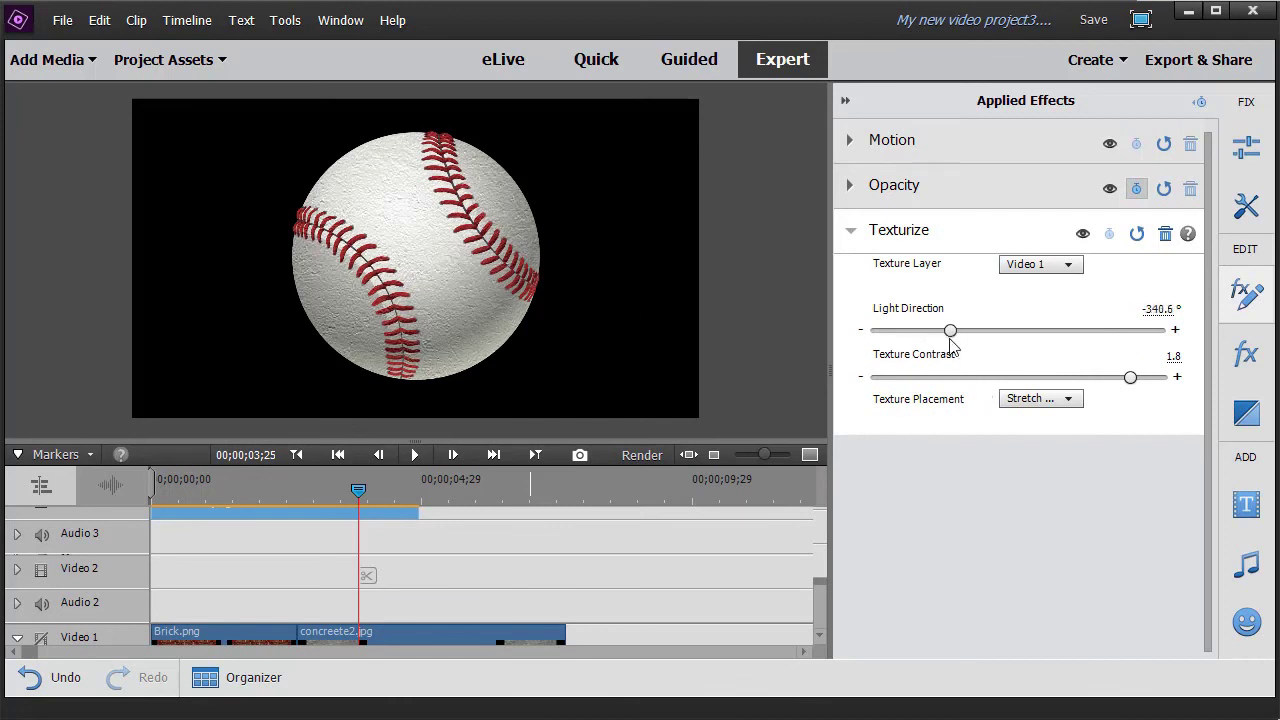
pyautogui.moveTo(951, 334); pyautogui.dragTo(986, 338)
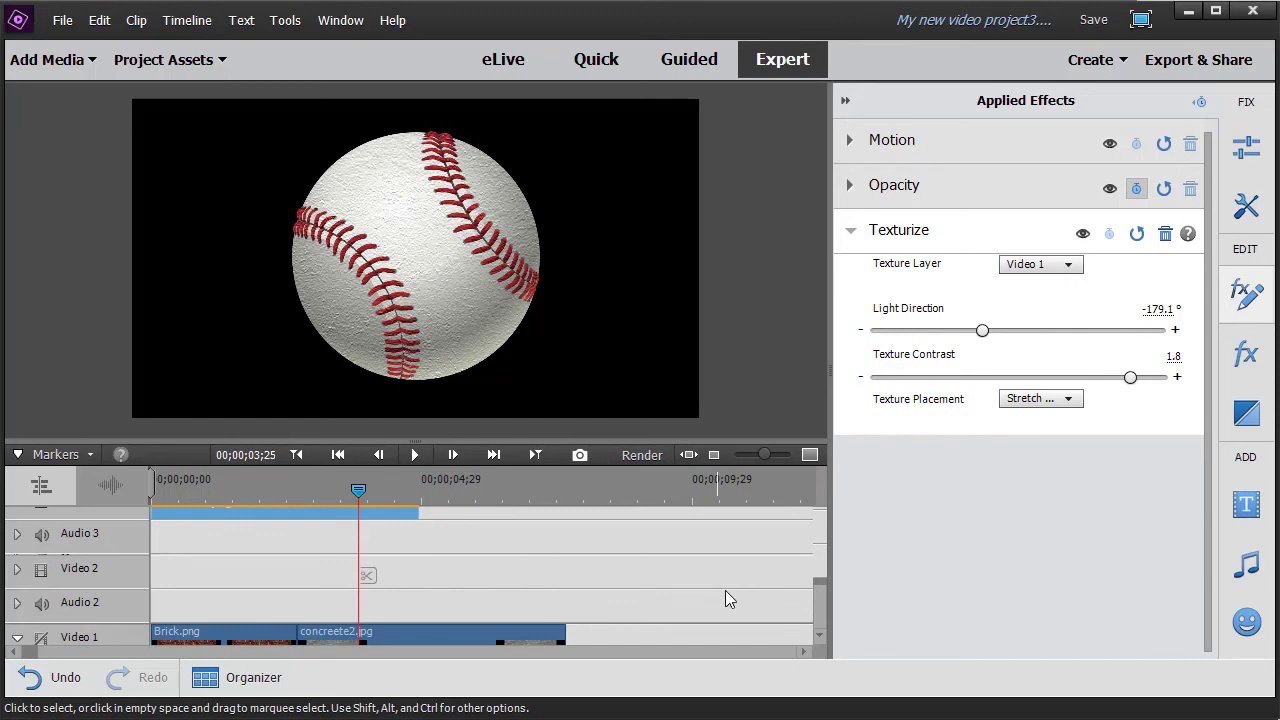
pyautogui.moveTo(818, 578)
pyautogui.mouseDown()
pyautogui.moveTo(816, 547)
pyautogui.moveTo(810, 598)
pyautogui.mouseUp()
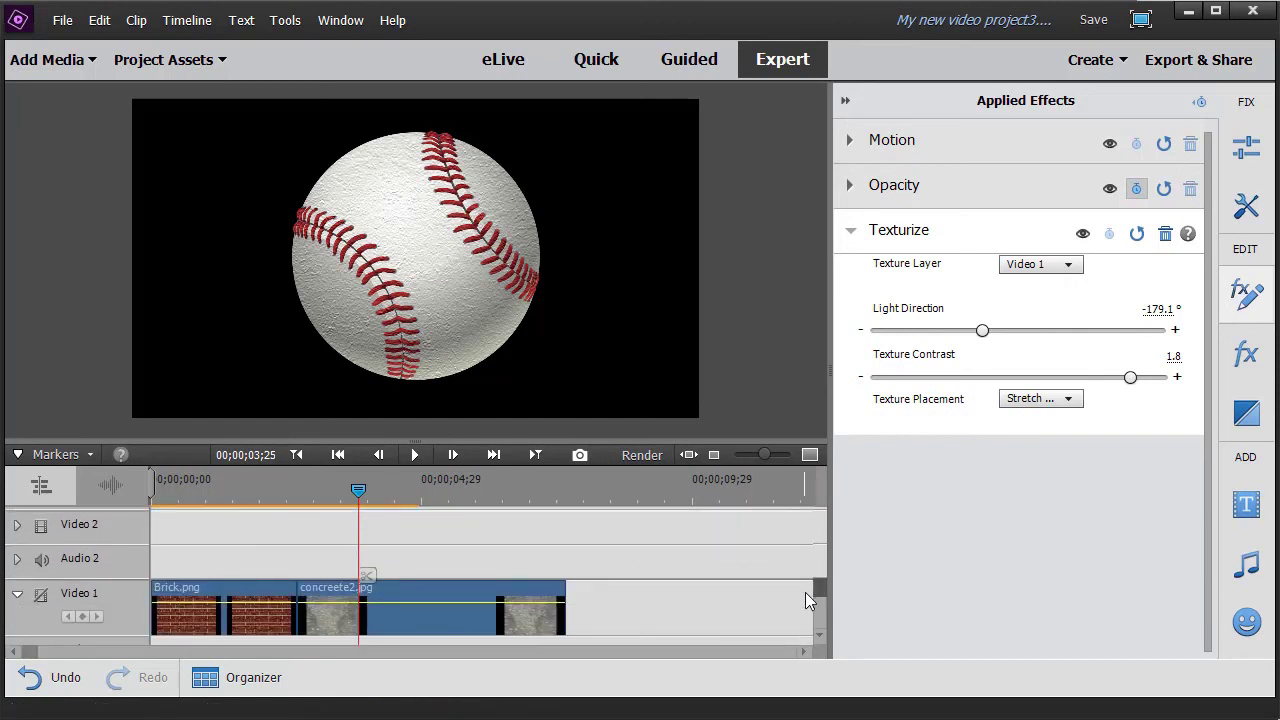